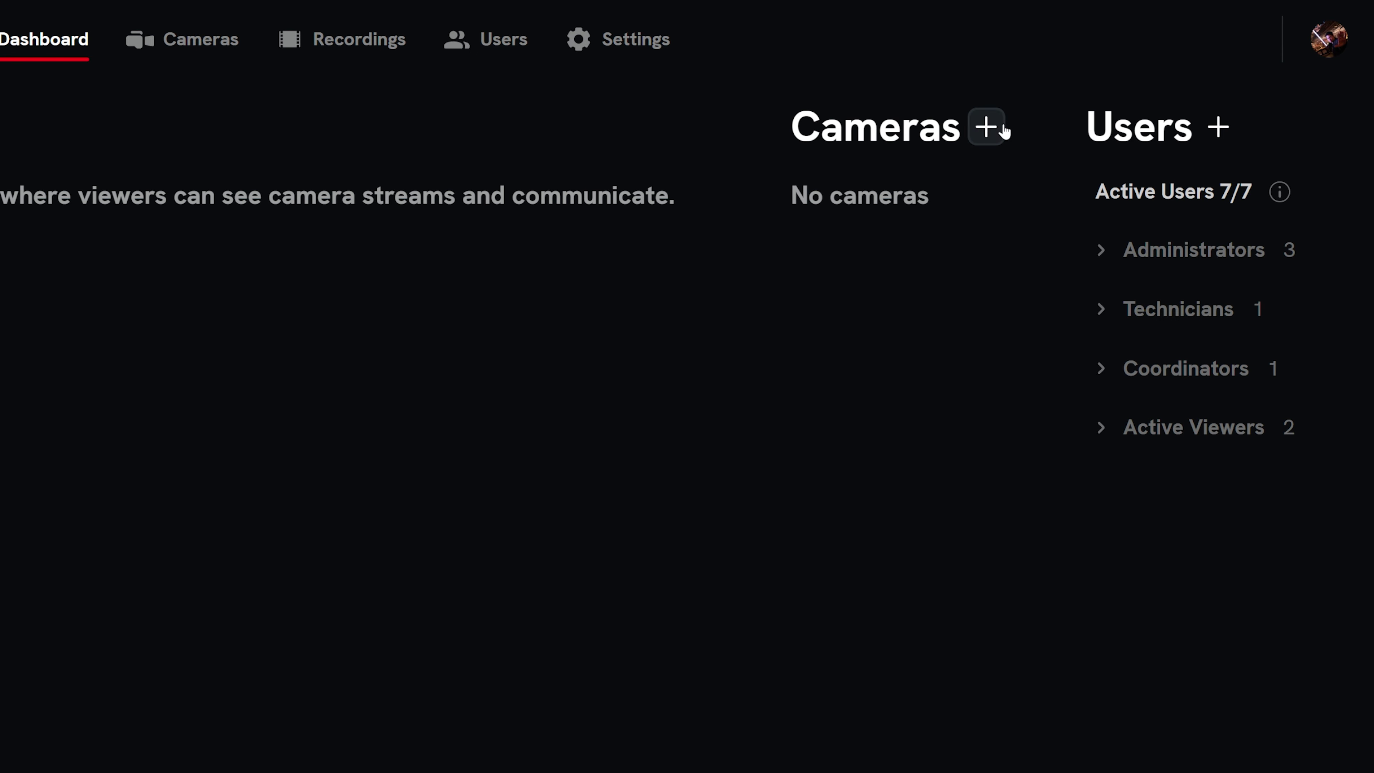
# Cancel the new-camera dialog, dismiss the project menu, and go to the empty Cameras page
pyautogui.click(1003, 128)
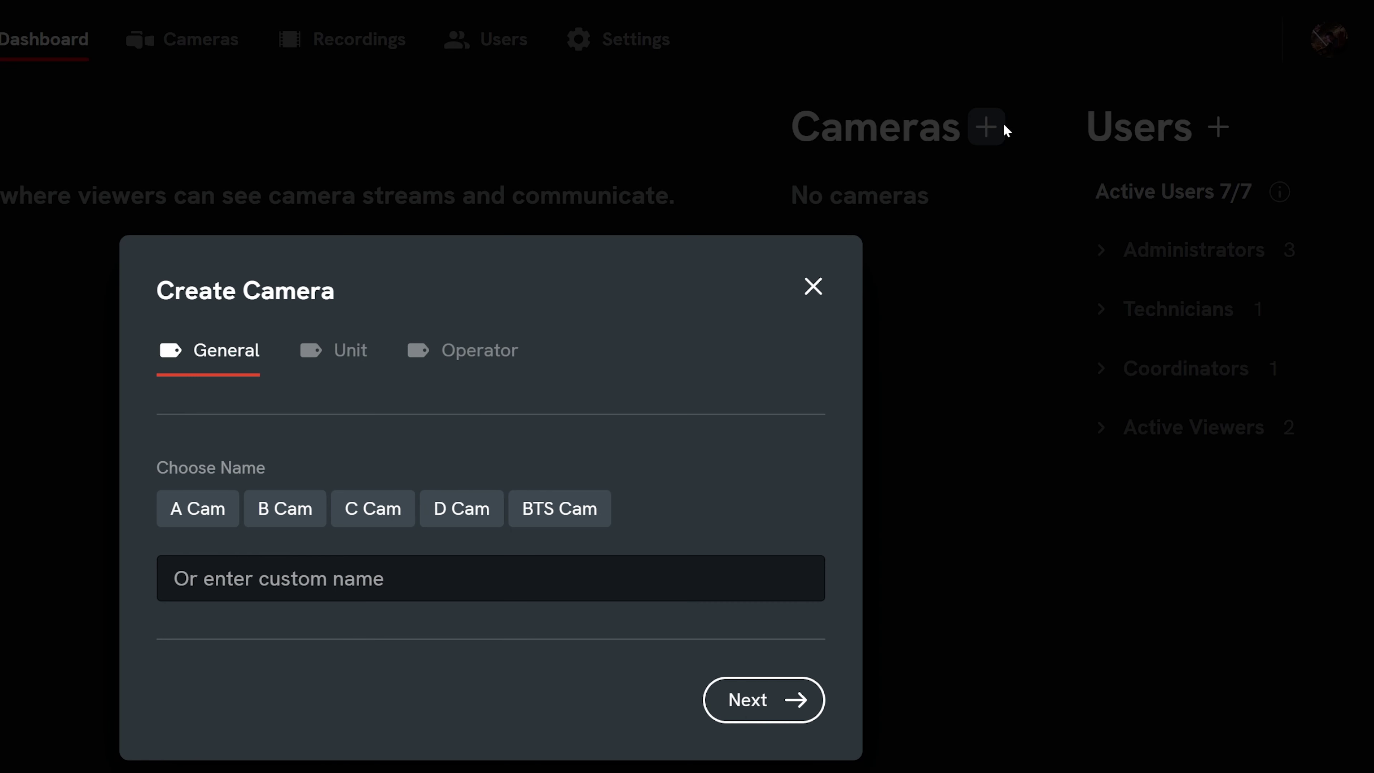
pyautogui.click(813, 287)
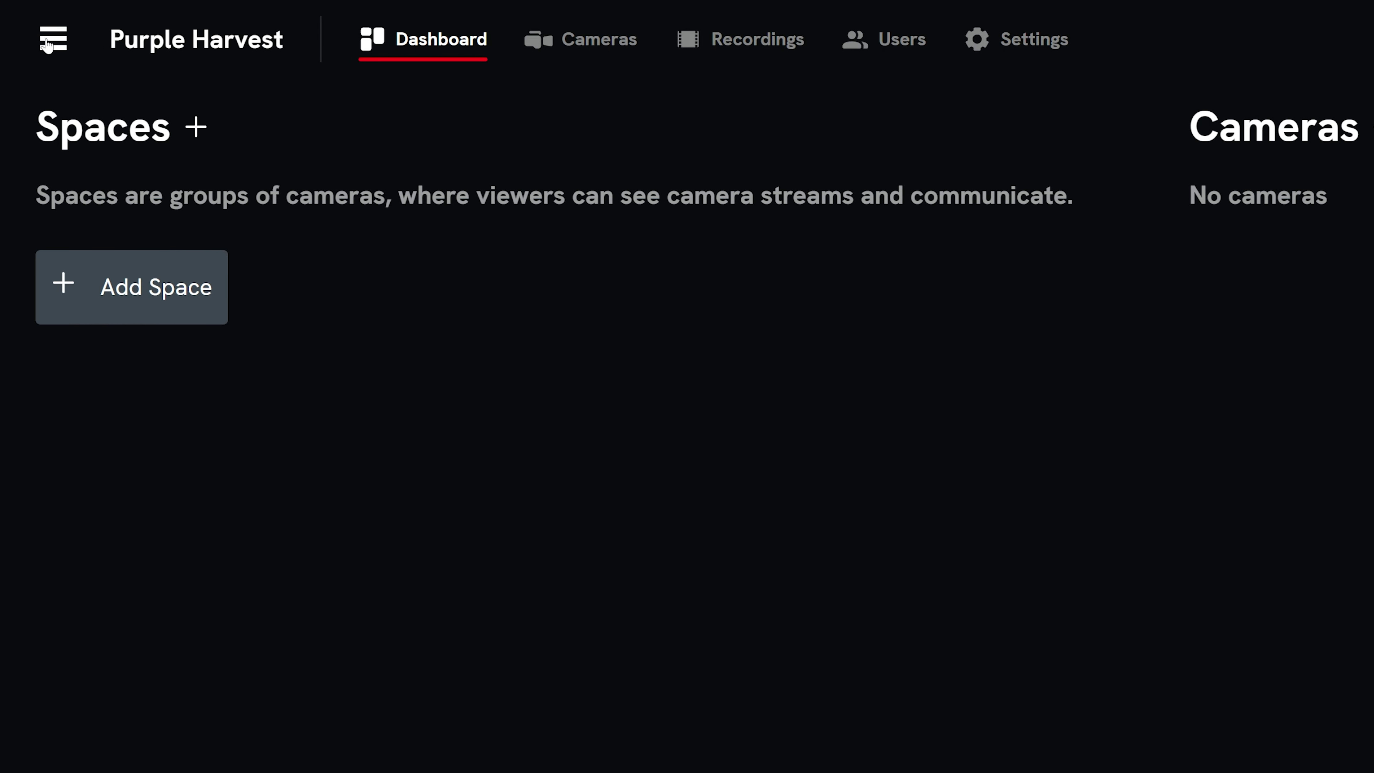
pyautogui.click(48, 46)
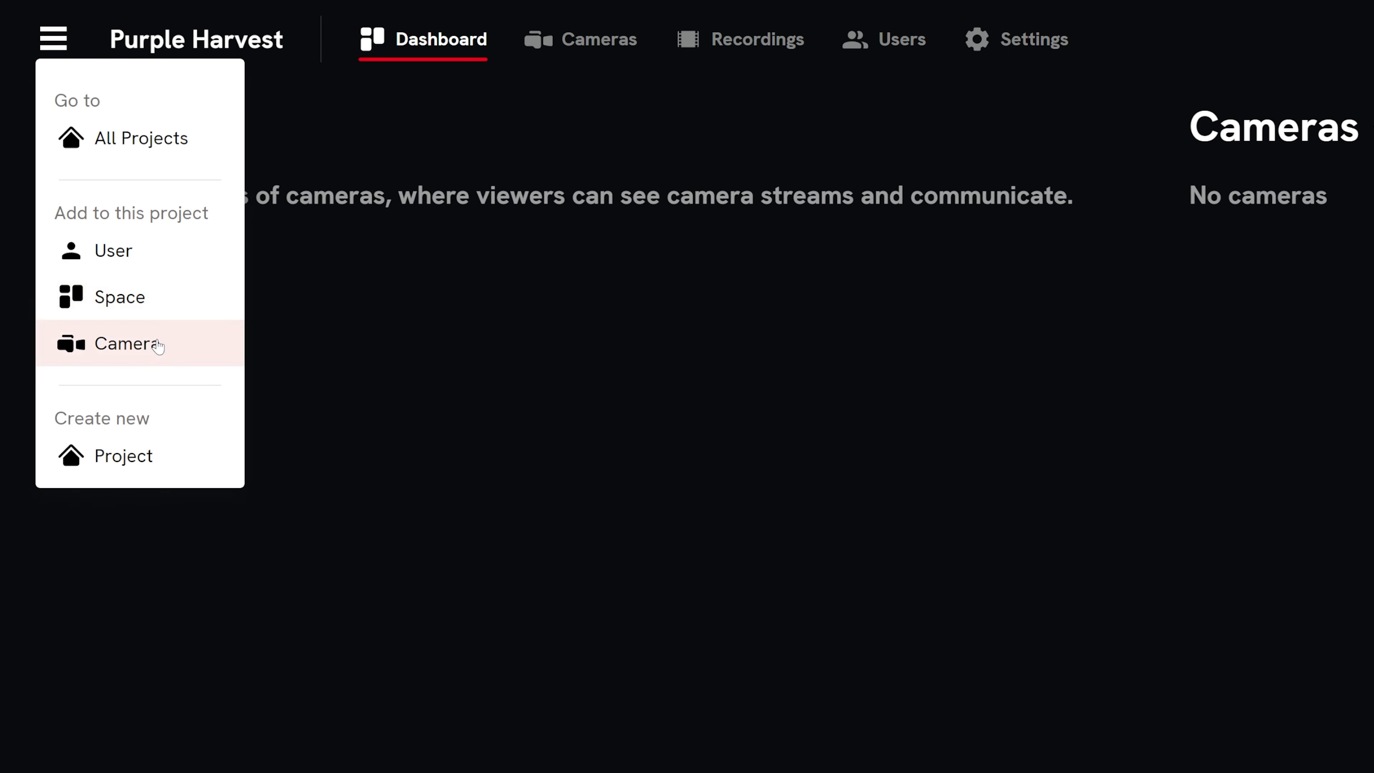
pyautogui.click(385, 307)
pyautogui.click(587, 40)
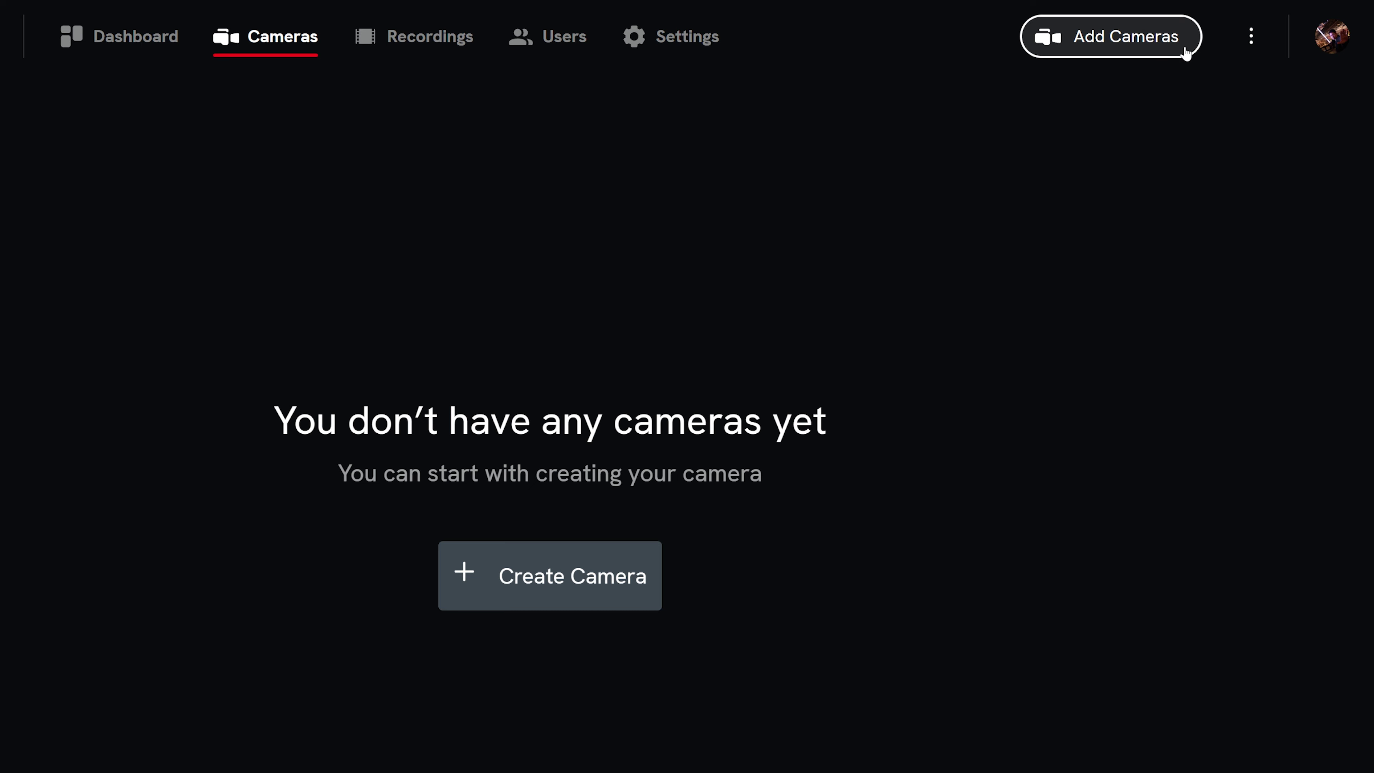
pyautogui.click(1185, 50)
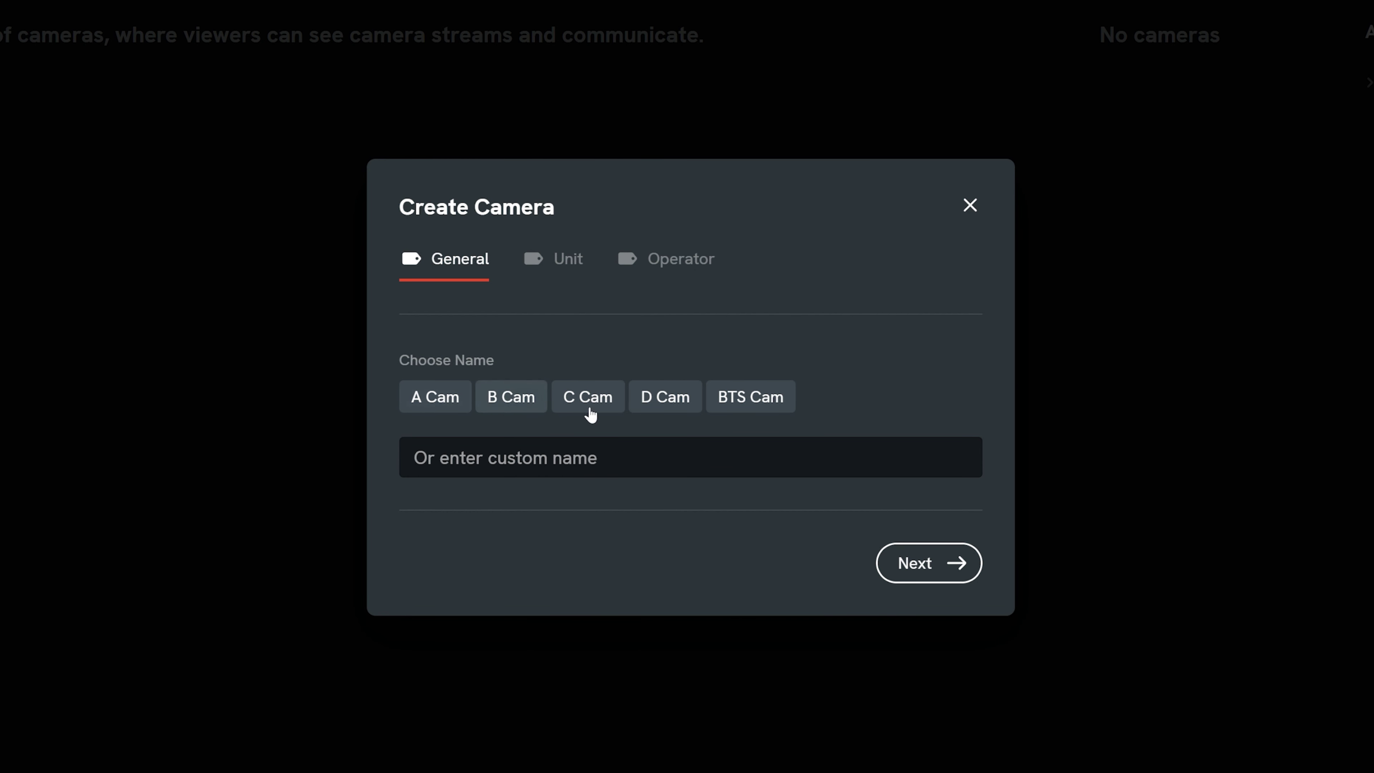
# Create the camera A Cam in Unit 1 and begin linking an encoder to it
pyautogui.click(454, 403)
pyautogui.click(960, 574)
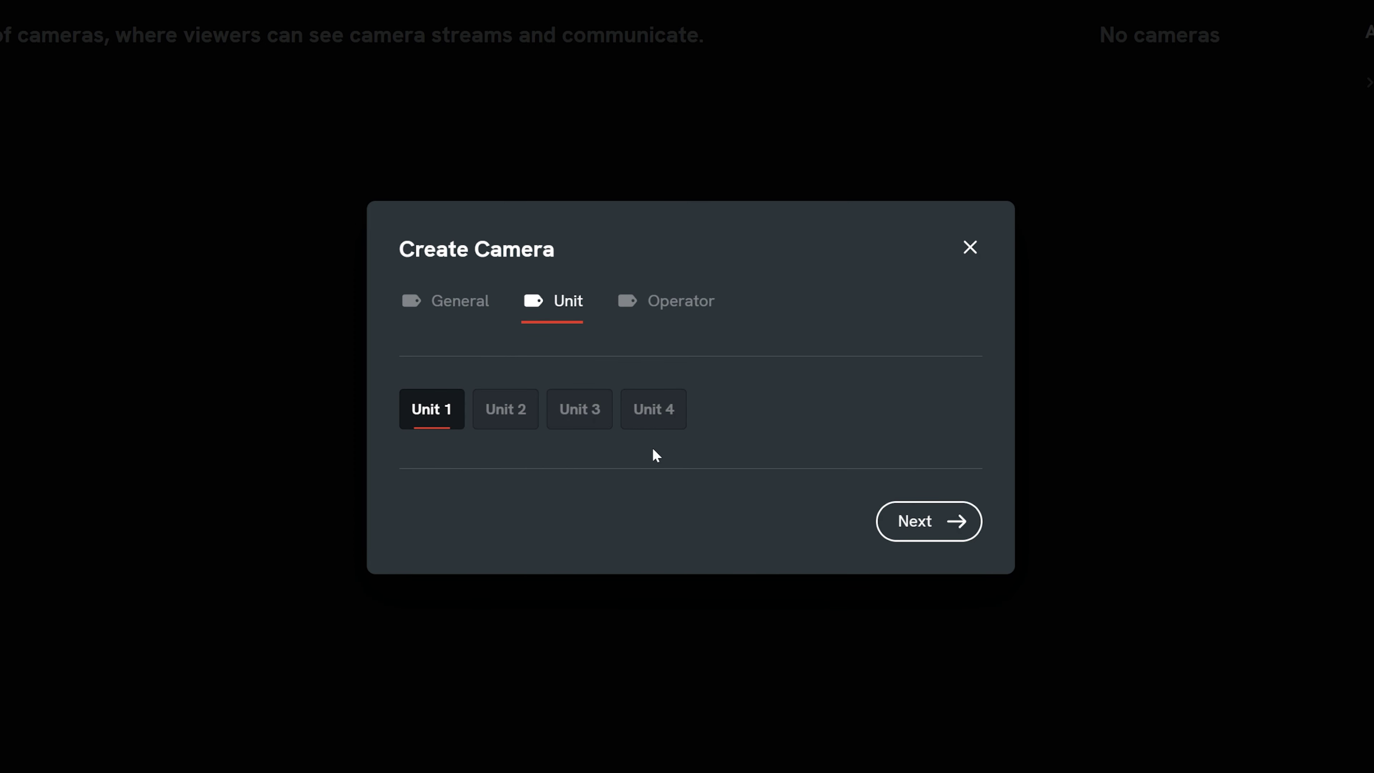
pyautogui.click(961, 533)
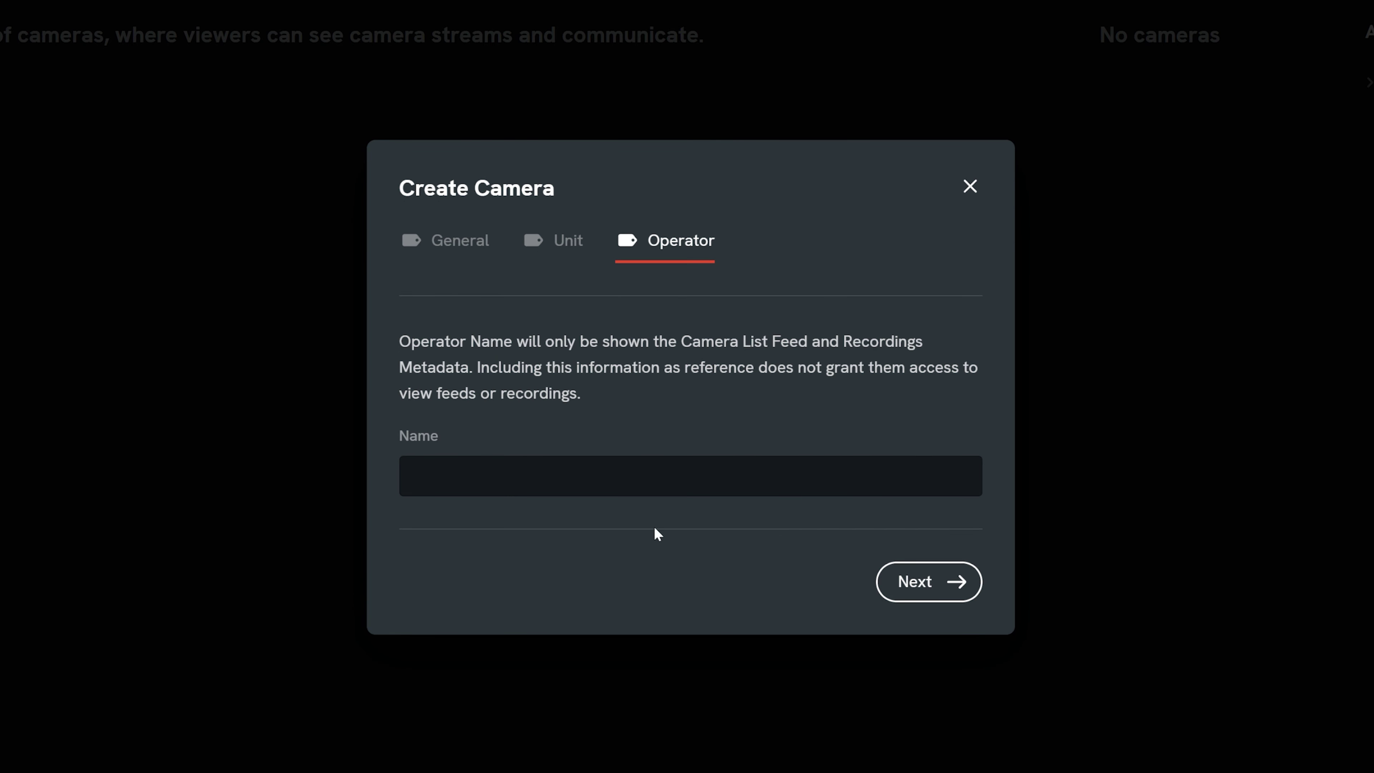
pyautogui.click(909, 582)
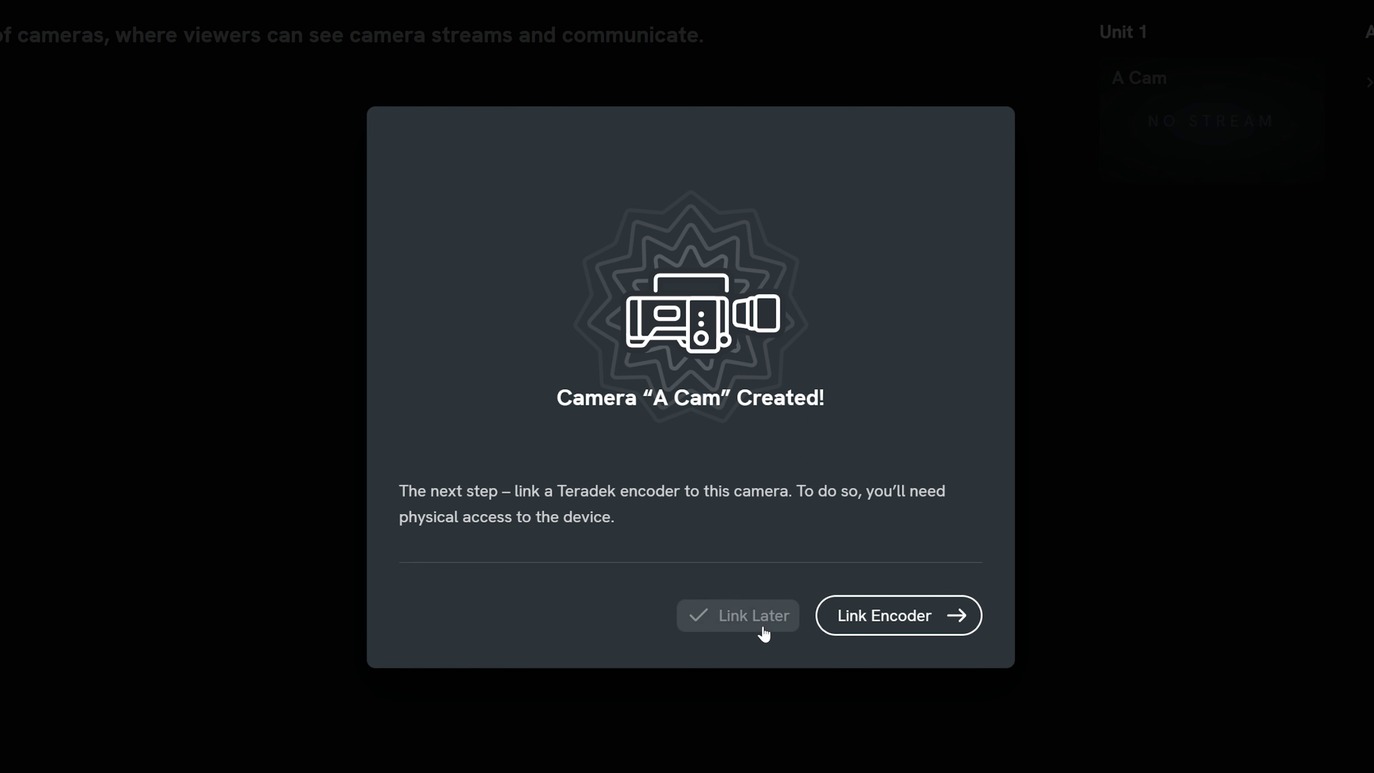
pyautogui.click(950, 631)
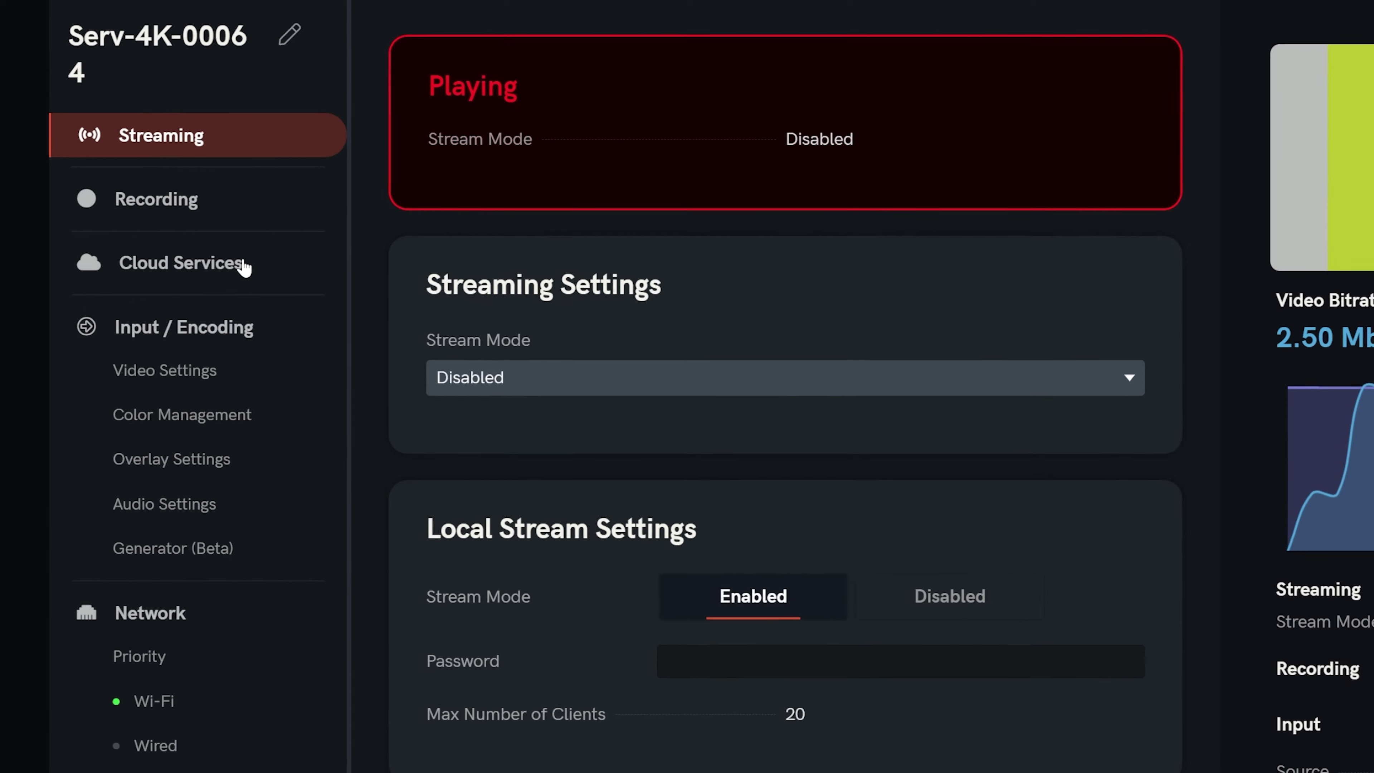
# Generate a Teradek TV link code in the Serv 4K's Cloud Services and copy it
pyautogui.click(244, 267)
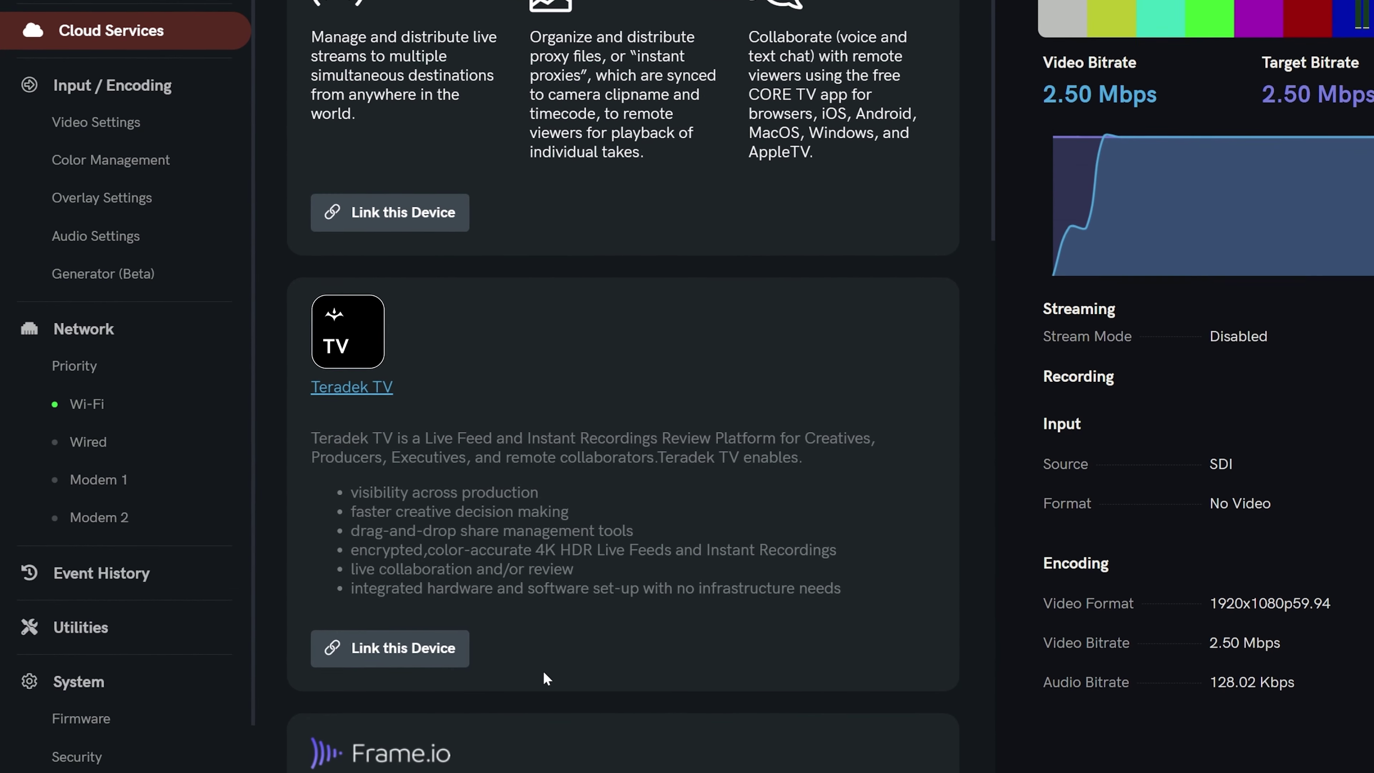
pyautogui.click(451, 661)
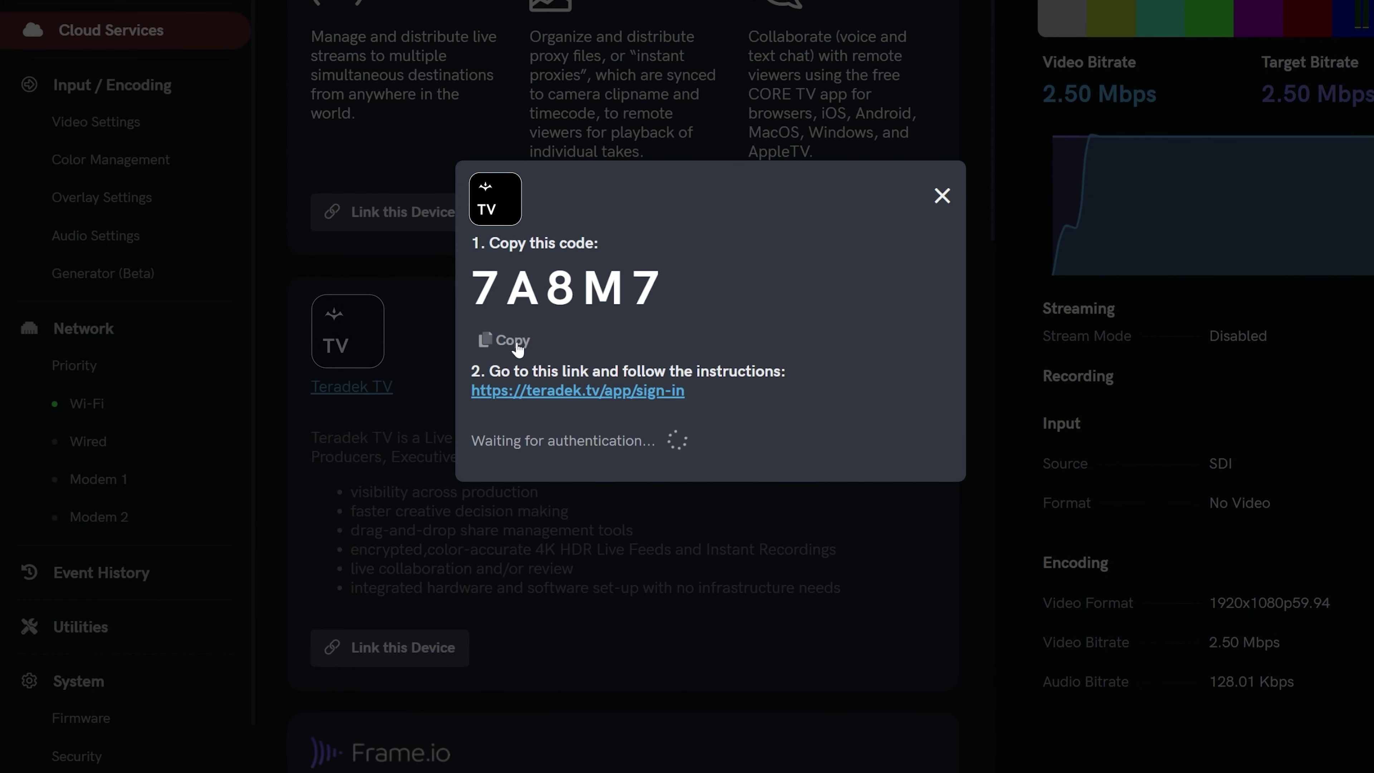
pyautogui.click(516, 343)
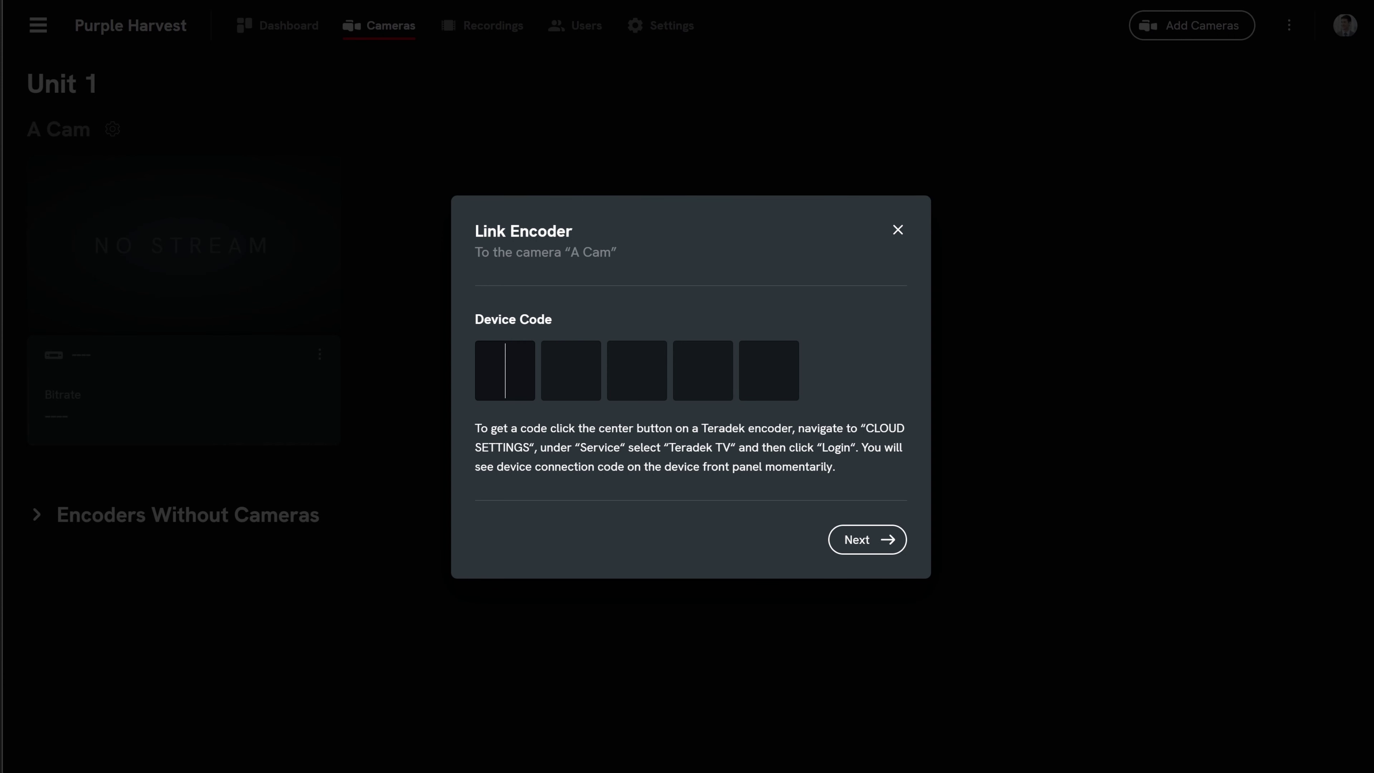
# Paste the copied device code to link Serv-4K-00064 to A Cam, then return to Cameras
pyautogui.hotkey('ctrl', 'v')
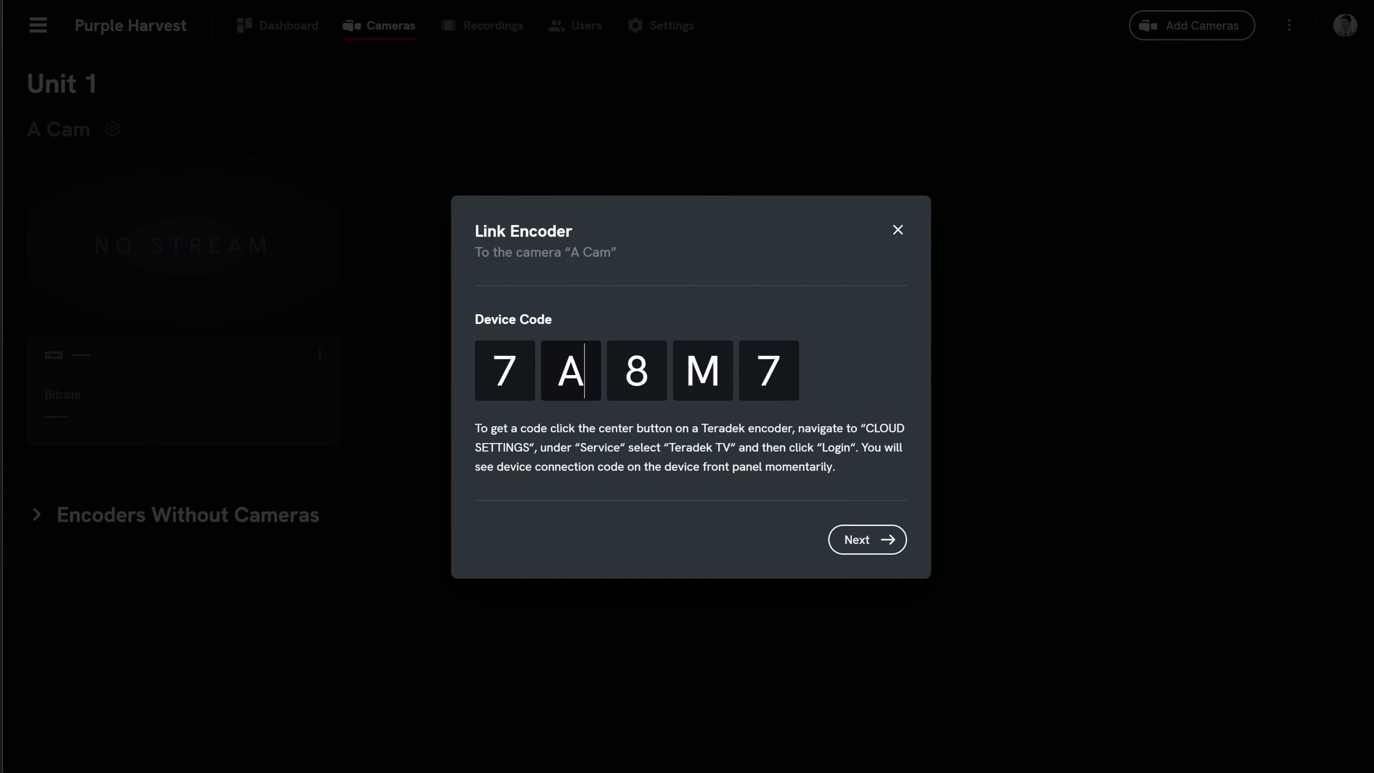
pyautogui.click(899, 546)
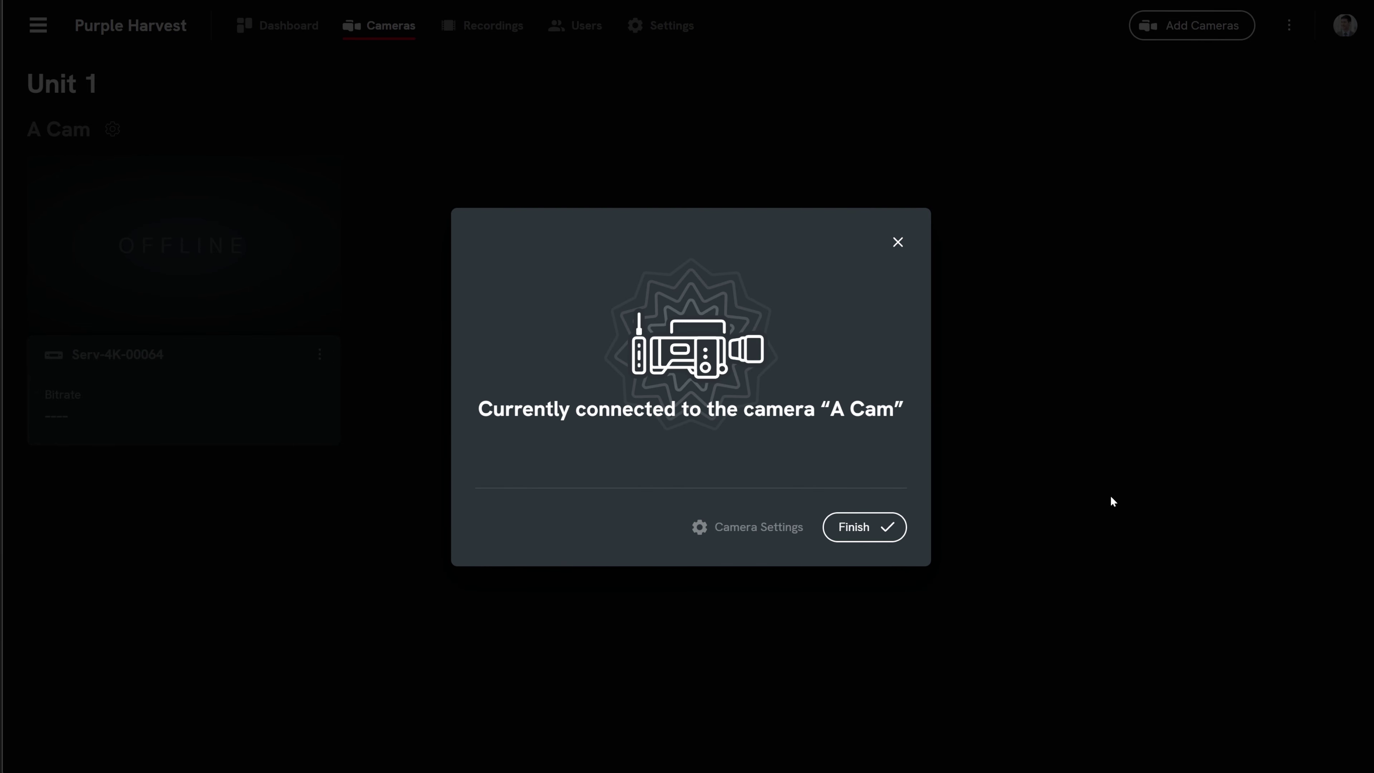
pyautogui.click(896, 534)
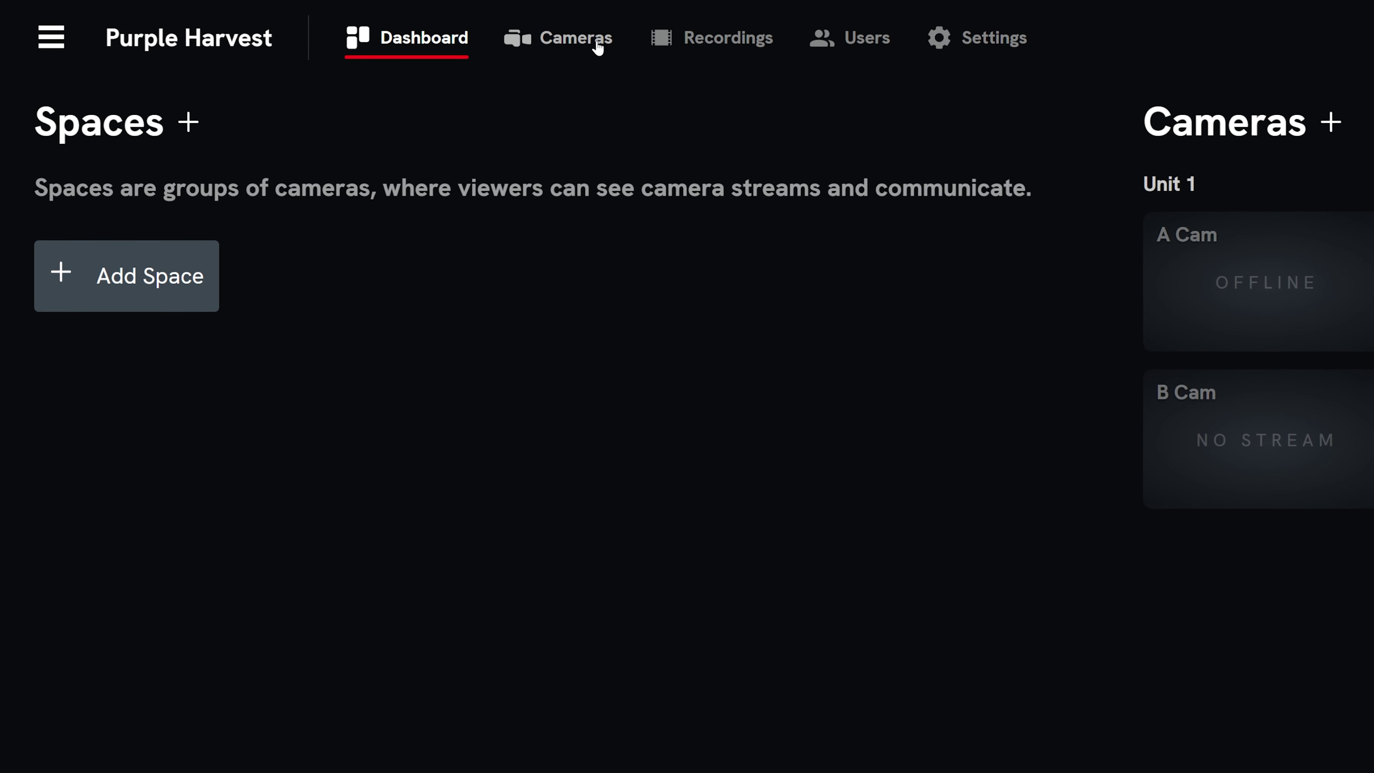
pyautogui.click(598, 47)
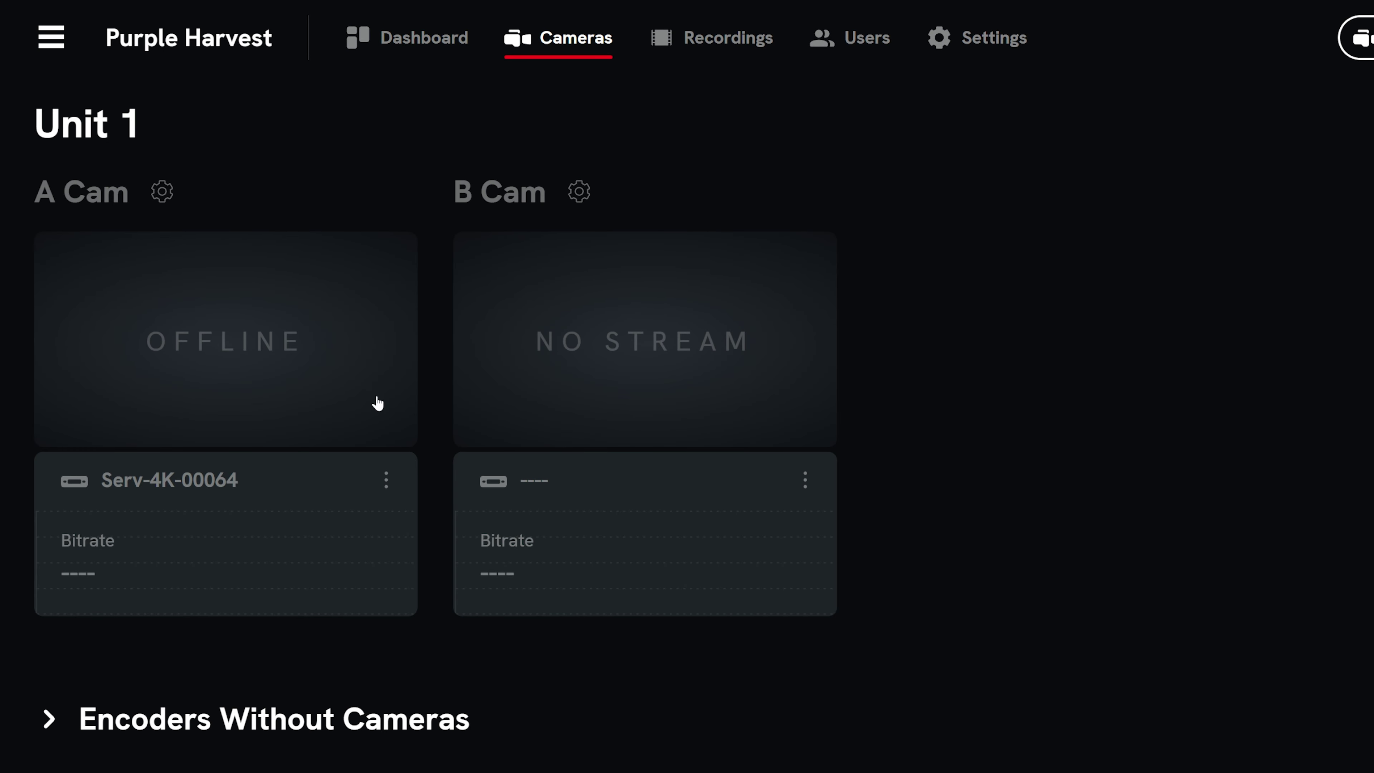
# Link the Prism-857-00054 encoder to B Cam from its options menu
pyautogui.click(813, 496)
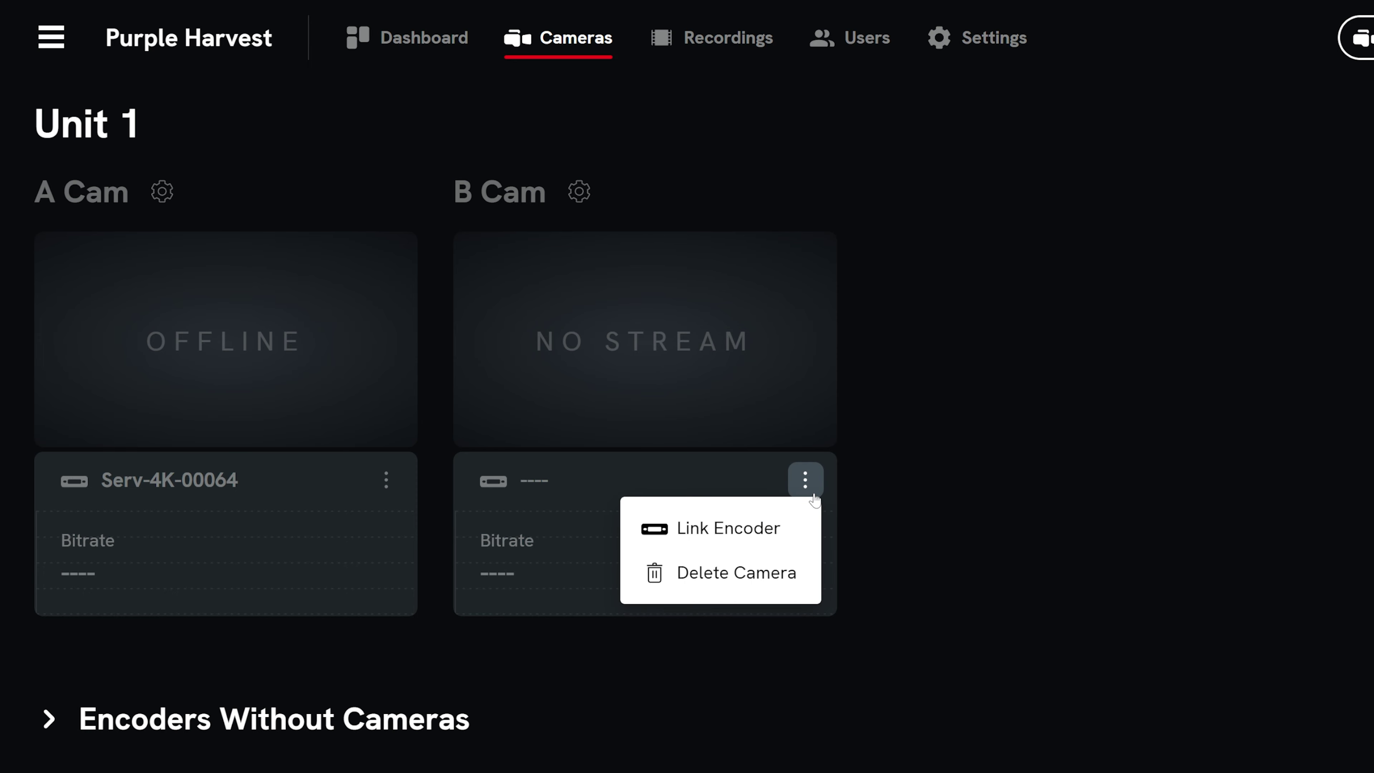
pyautogui.click(779, 533)
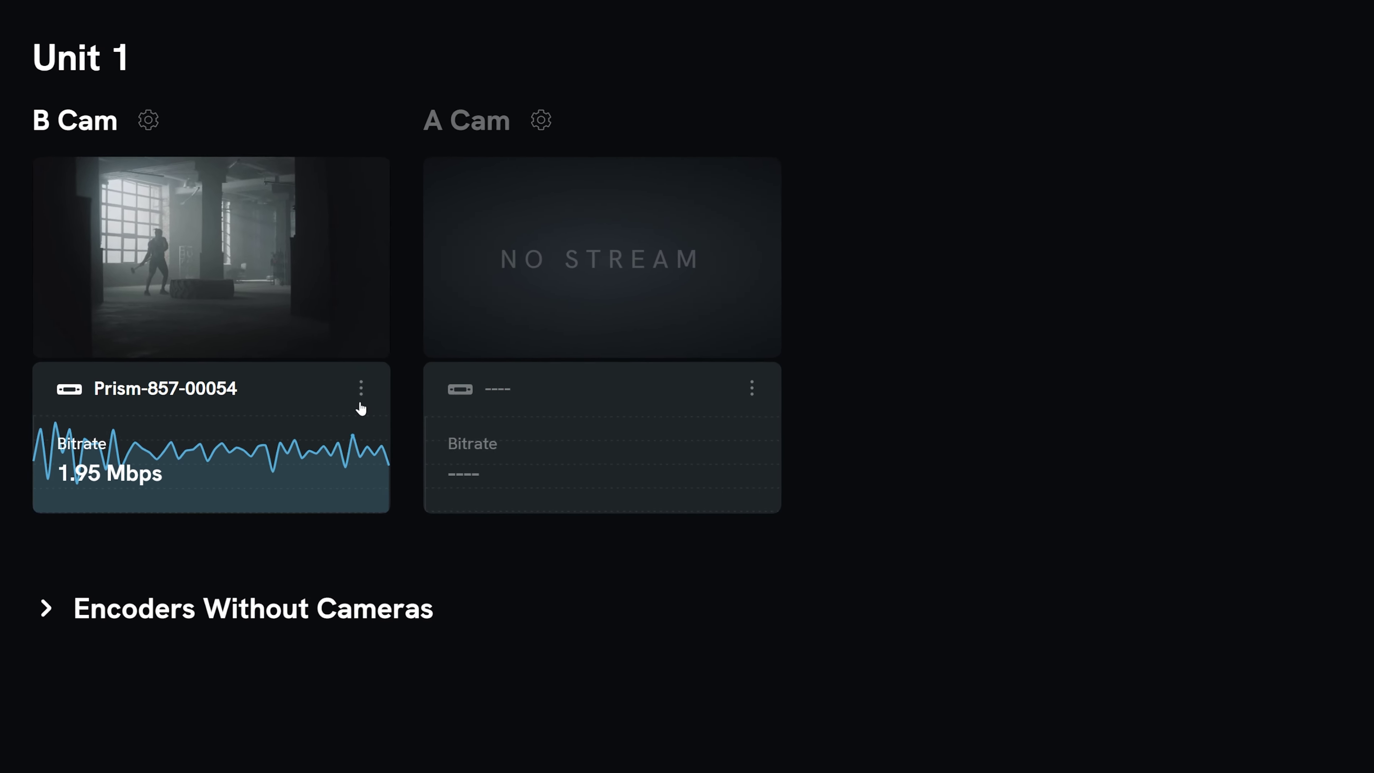
# Unlink the Prism-857-00054 encoder from B Cam
pyautogui.click(361, 389)
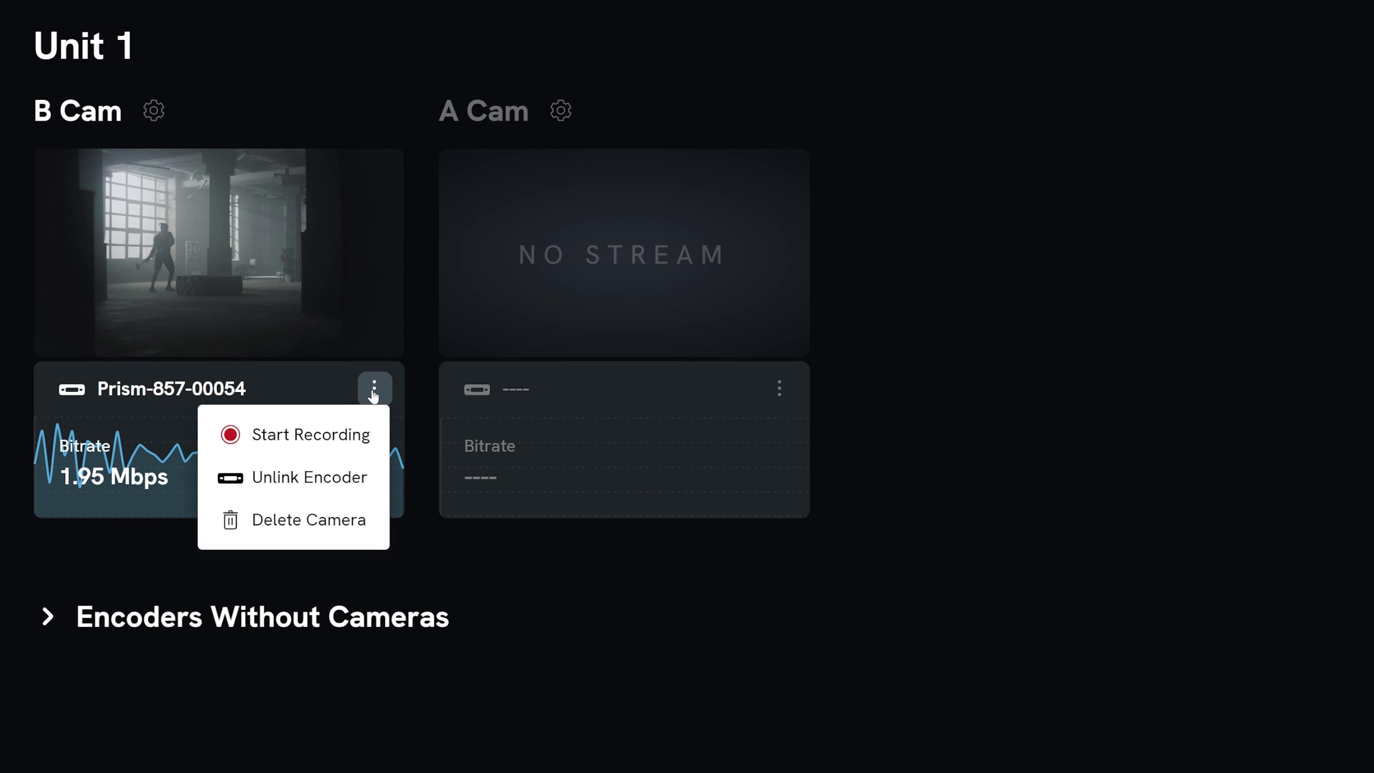
pyautogui.click(344, 479)
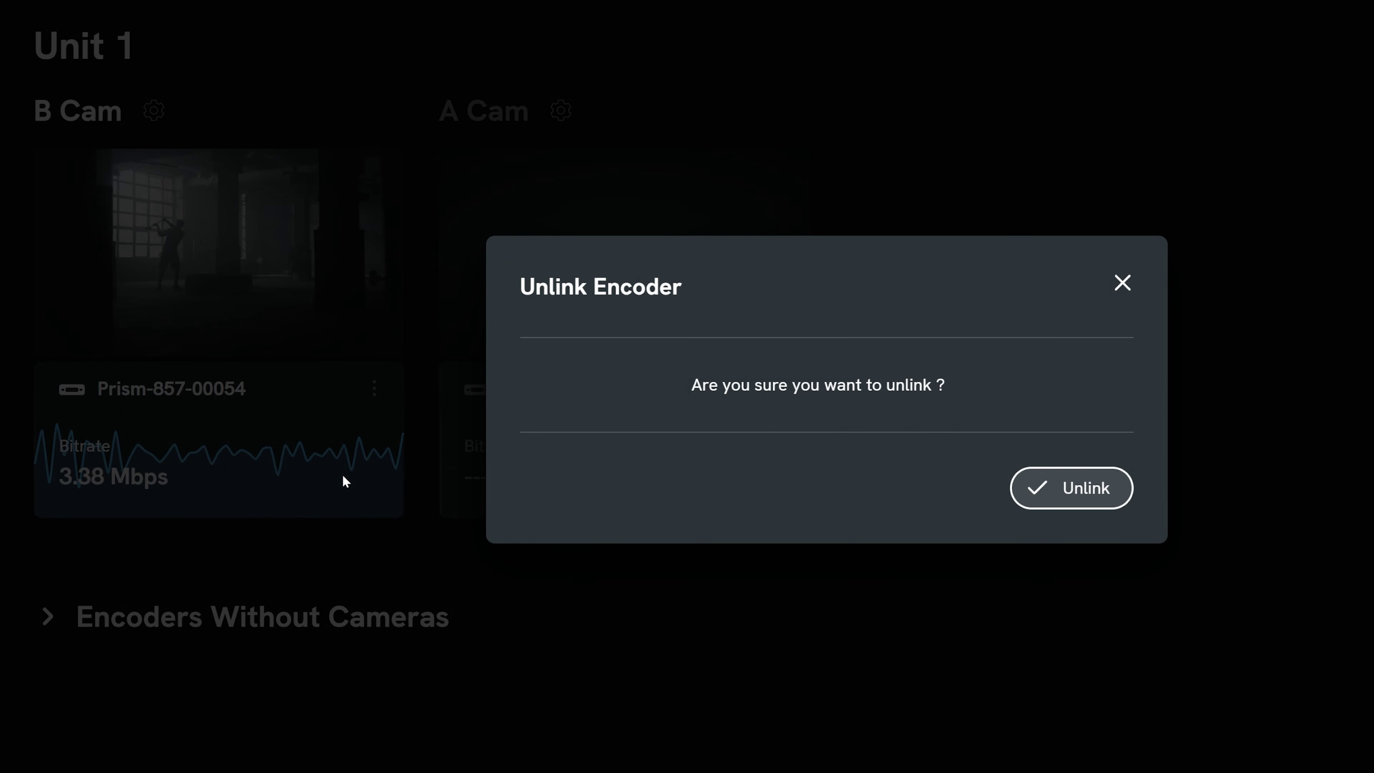
pyautogui.click(1116, 488)
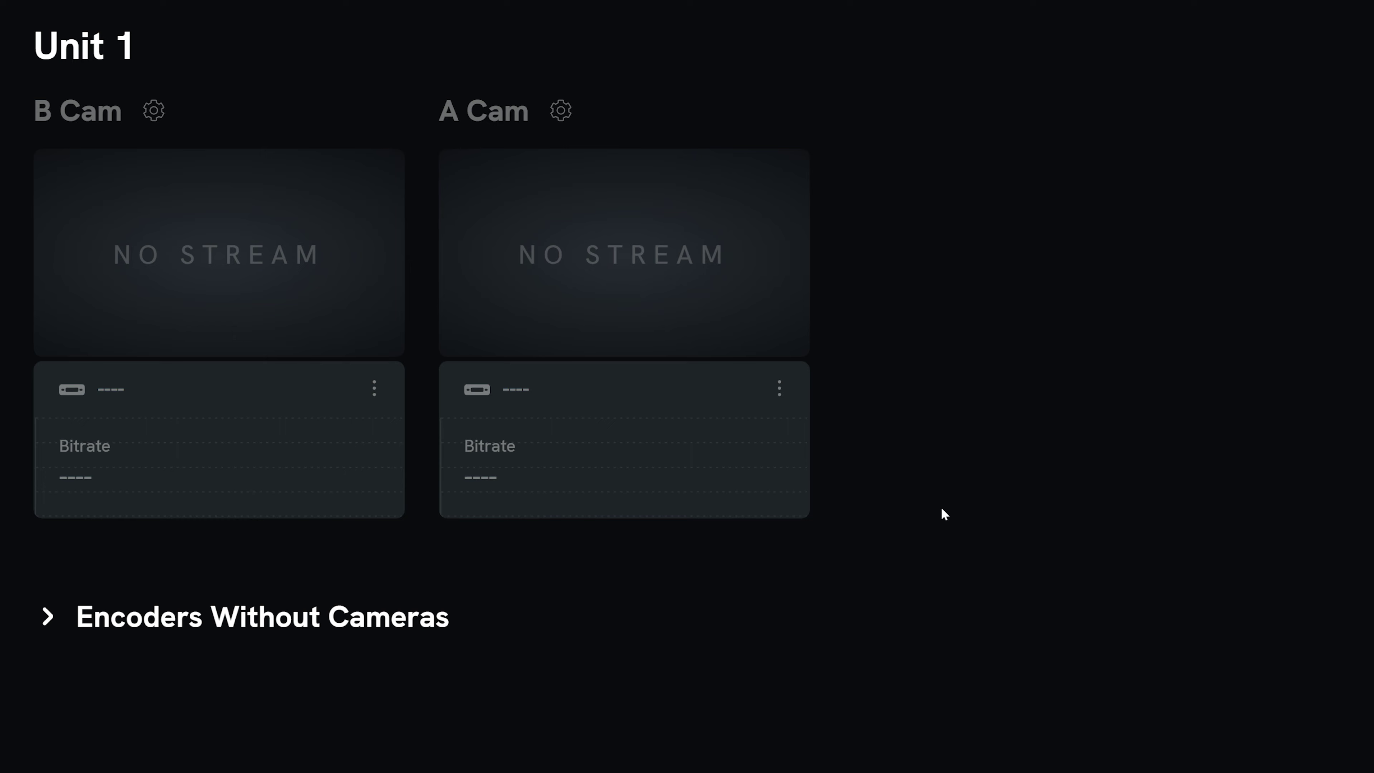
# Link Serv-4K-00064 to B Cam so its live stream shows near 2.6 Mbps
pyautogui.click(376, 398)
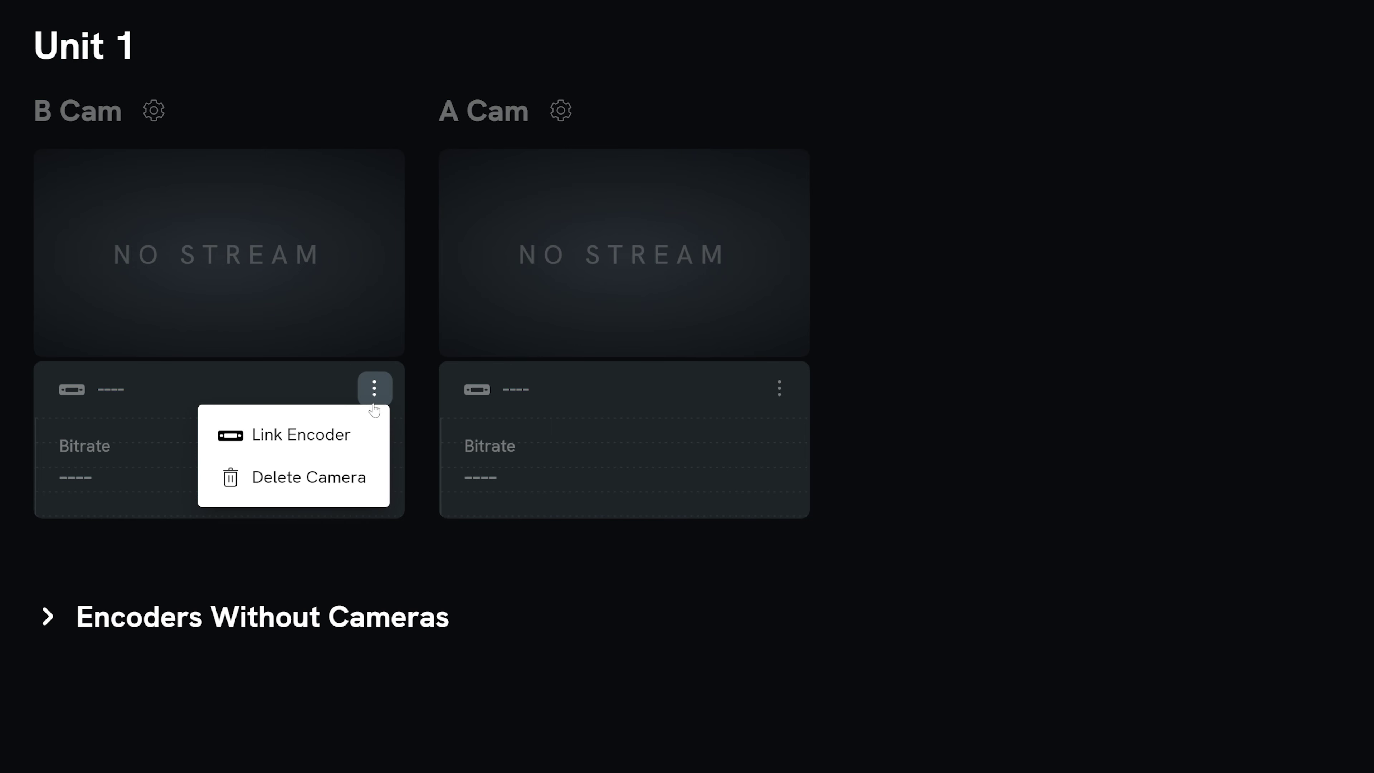
pyautogui.click(364, 438)
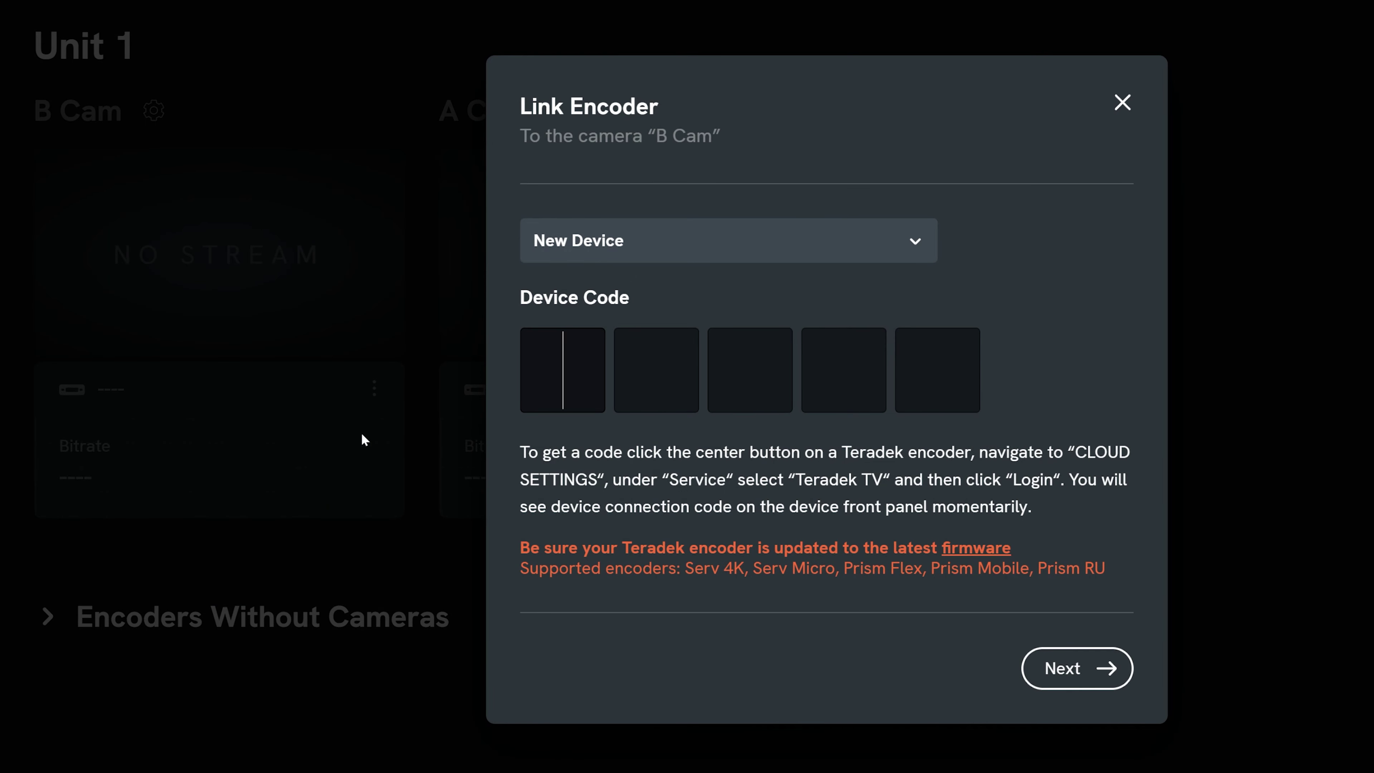
pyautogui.click(799, 245)
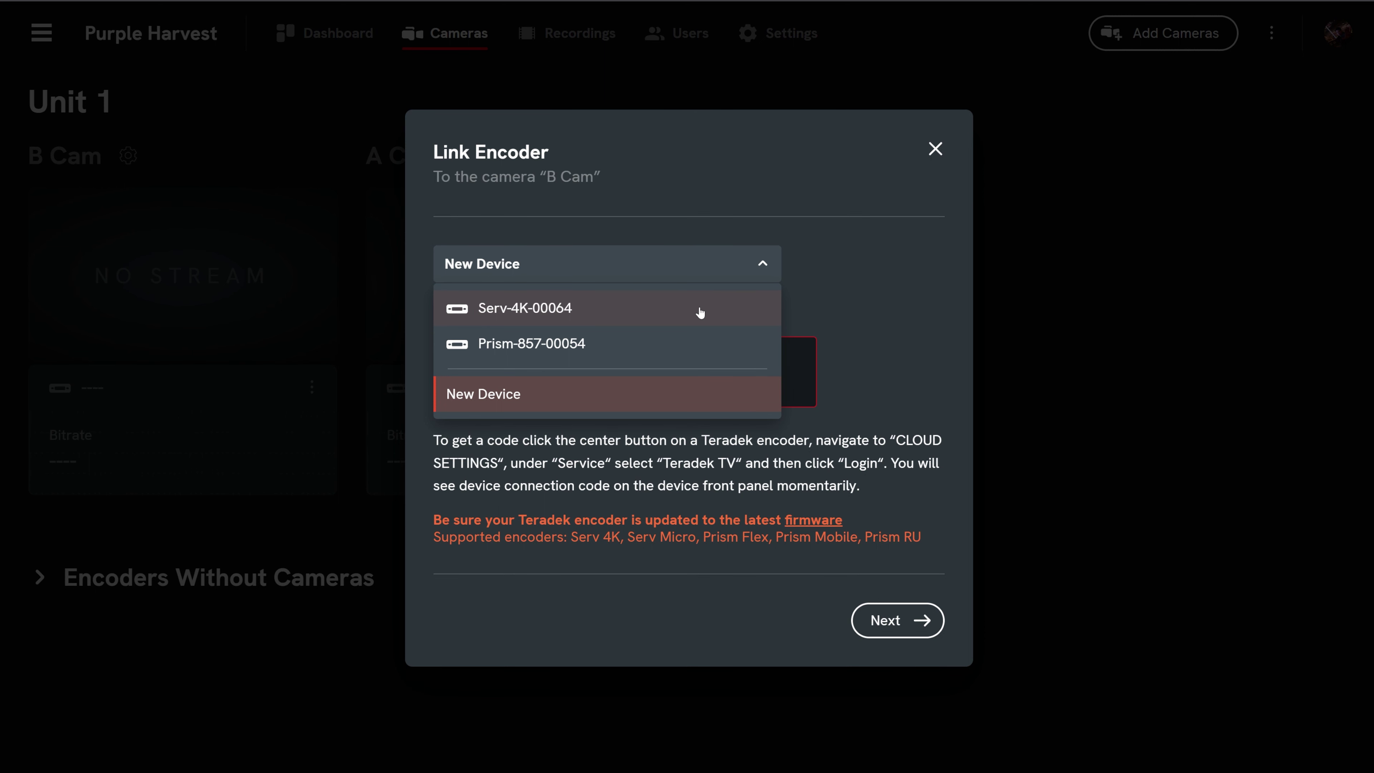
pyautogui.click(700, 309)
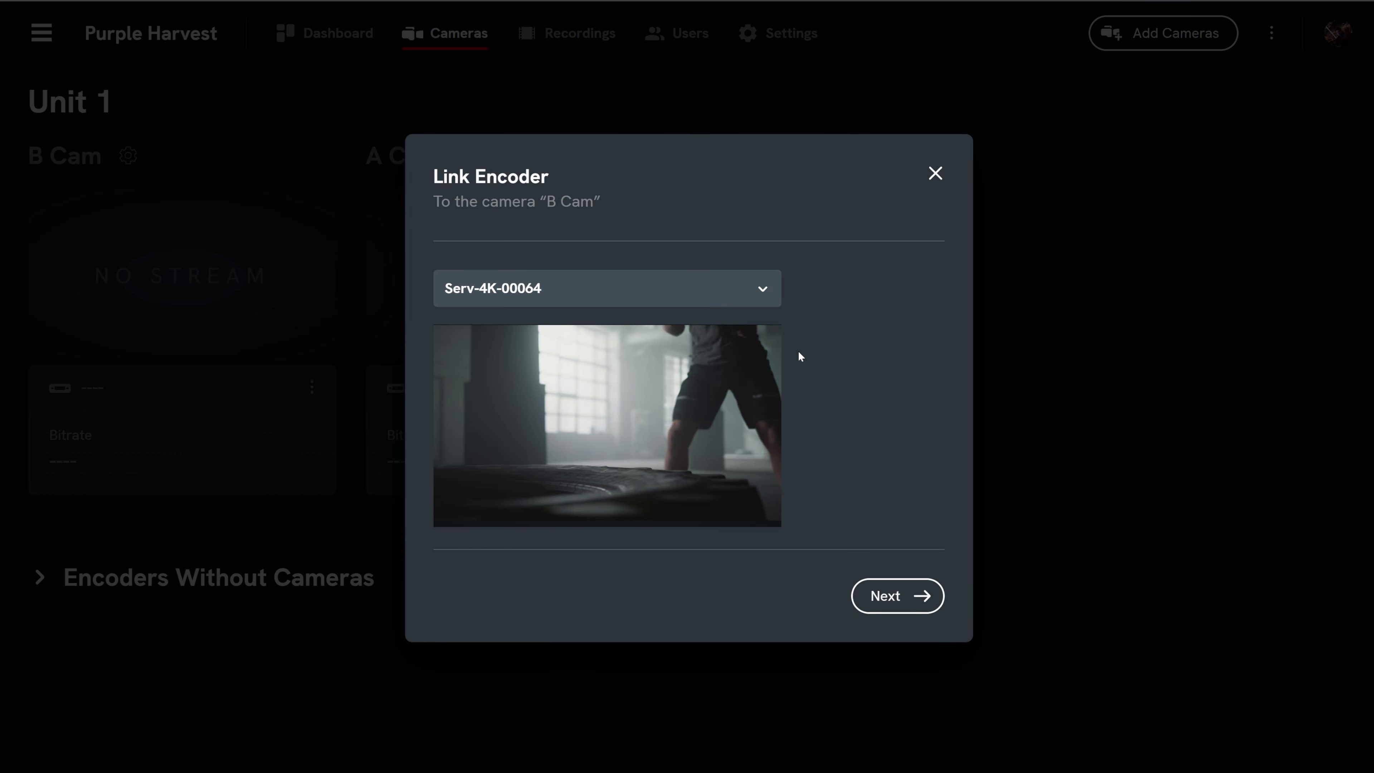
pyautogui.click(933, 609)
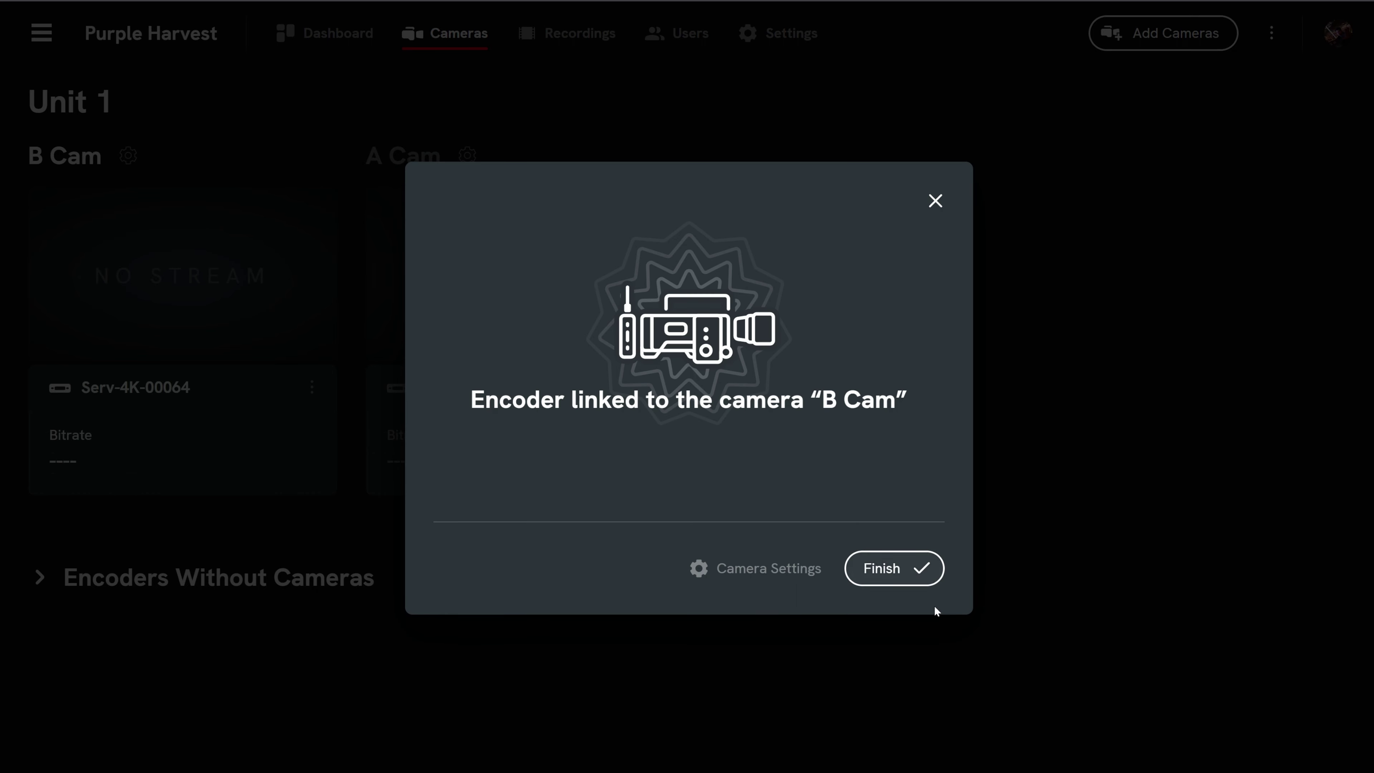
pyautogui.click(931, 580)
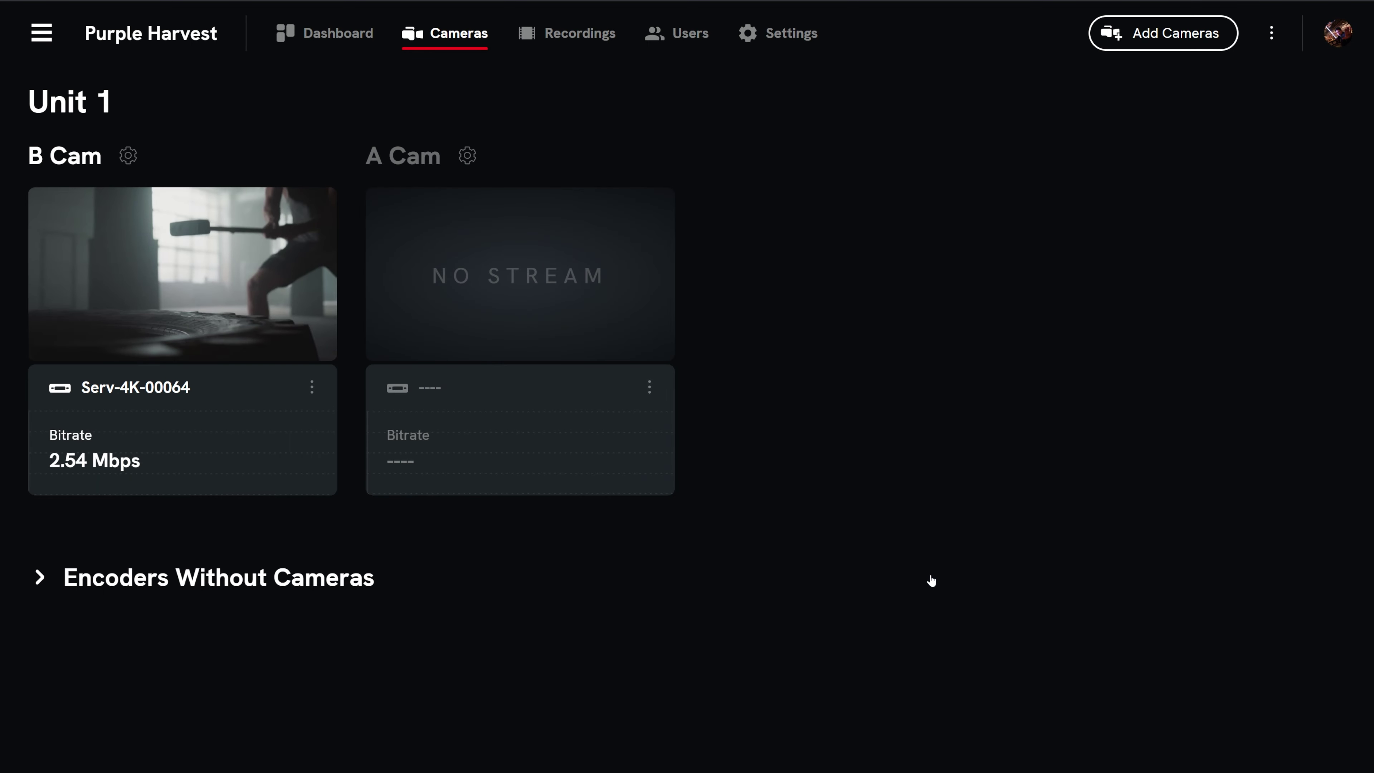
pyautogui.click(319, 390)
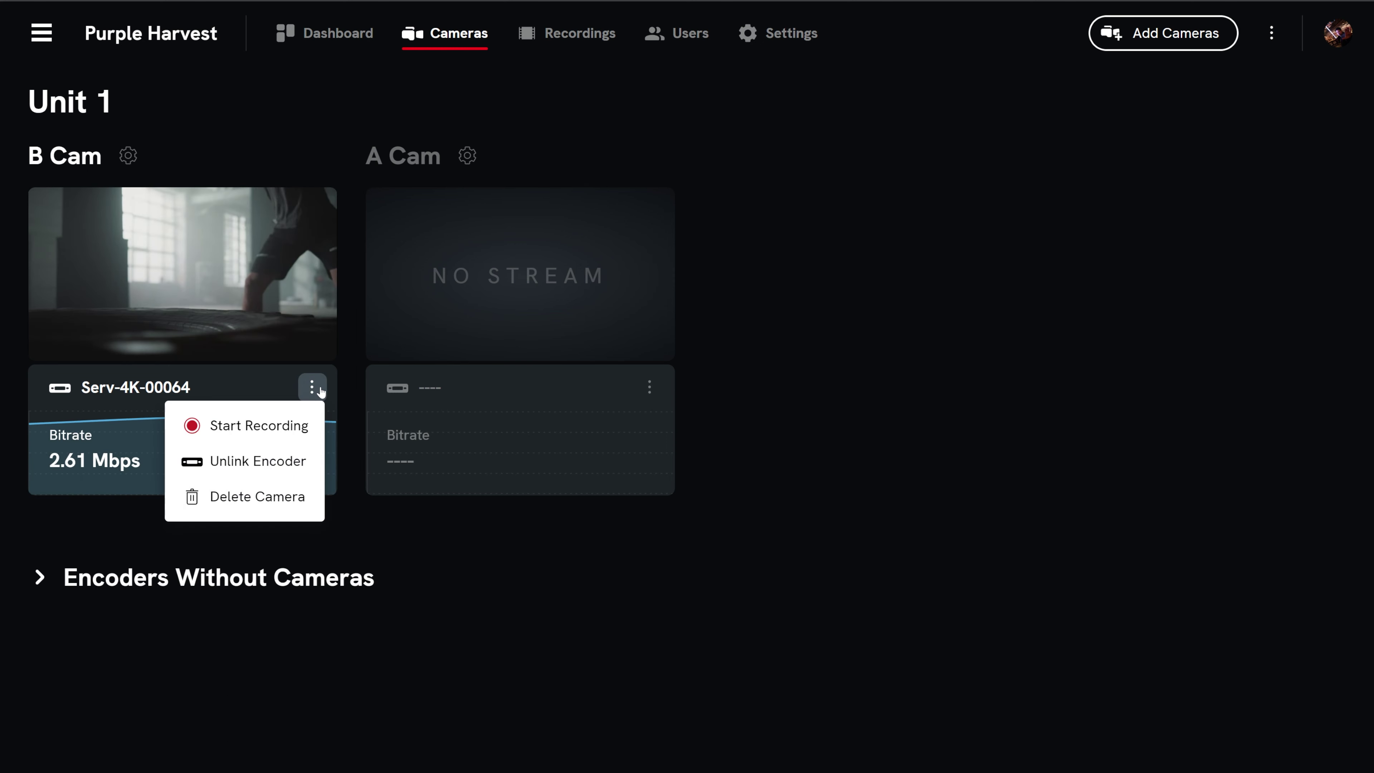
# Delete B Cam, leaving only A Cam, and expand the Encoders Without Cameras list
pyautogui.click(297, 499)
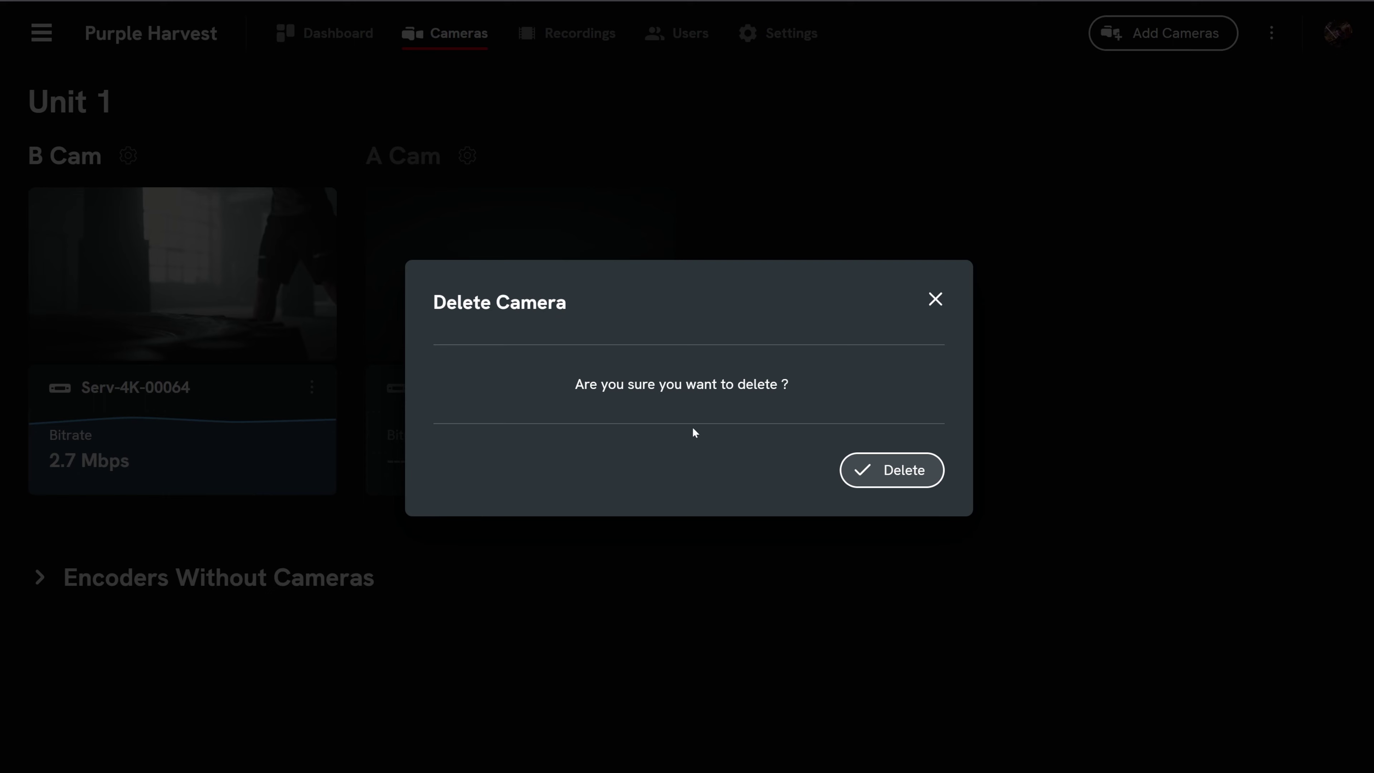
pyautogui.click(931, 471)
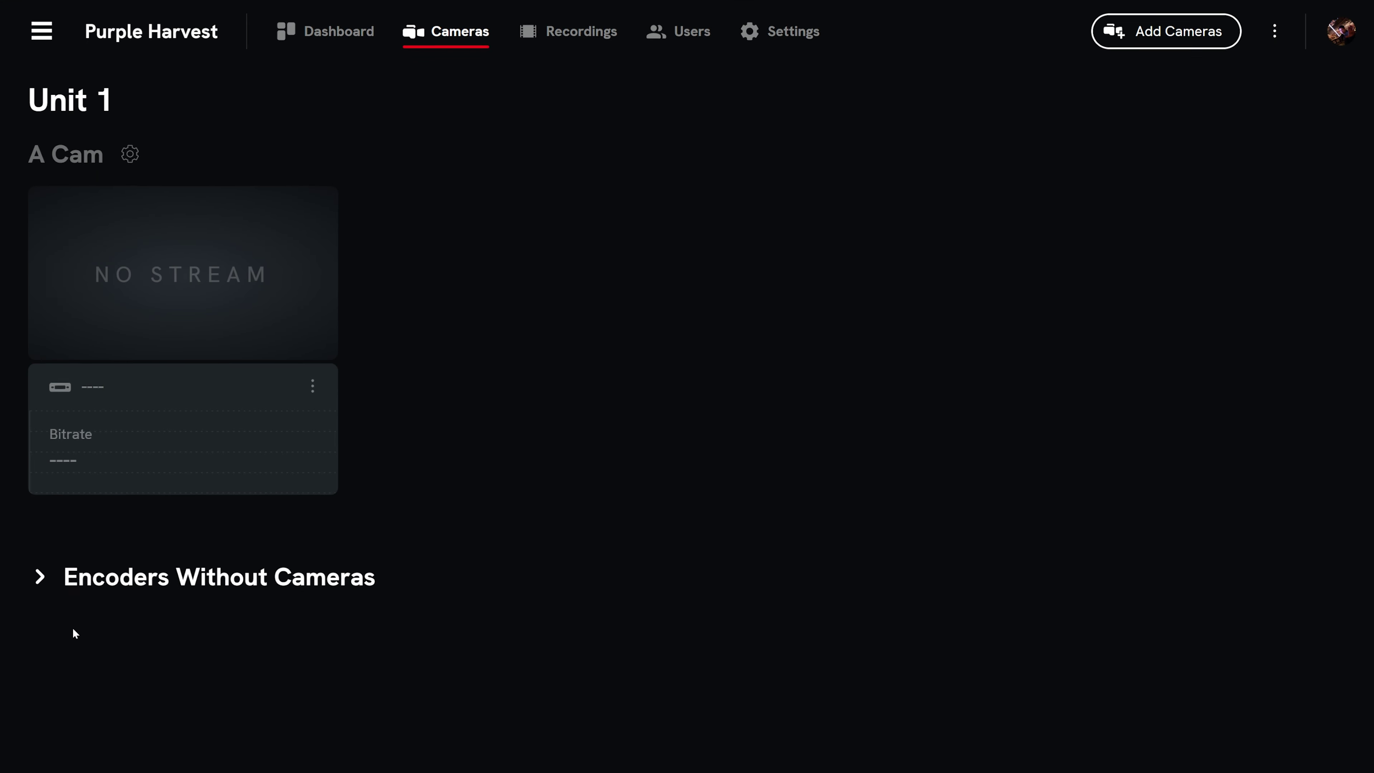
pyautogui.click(39, 577)
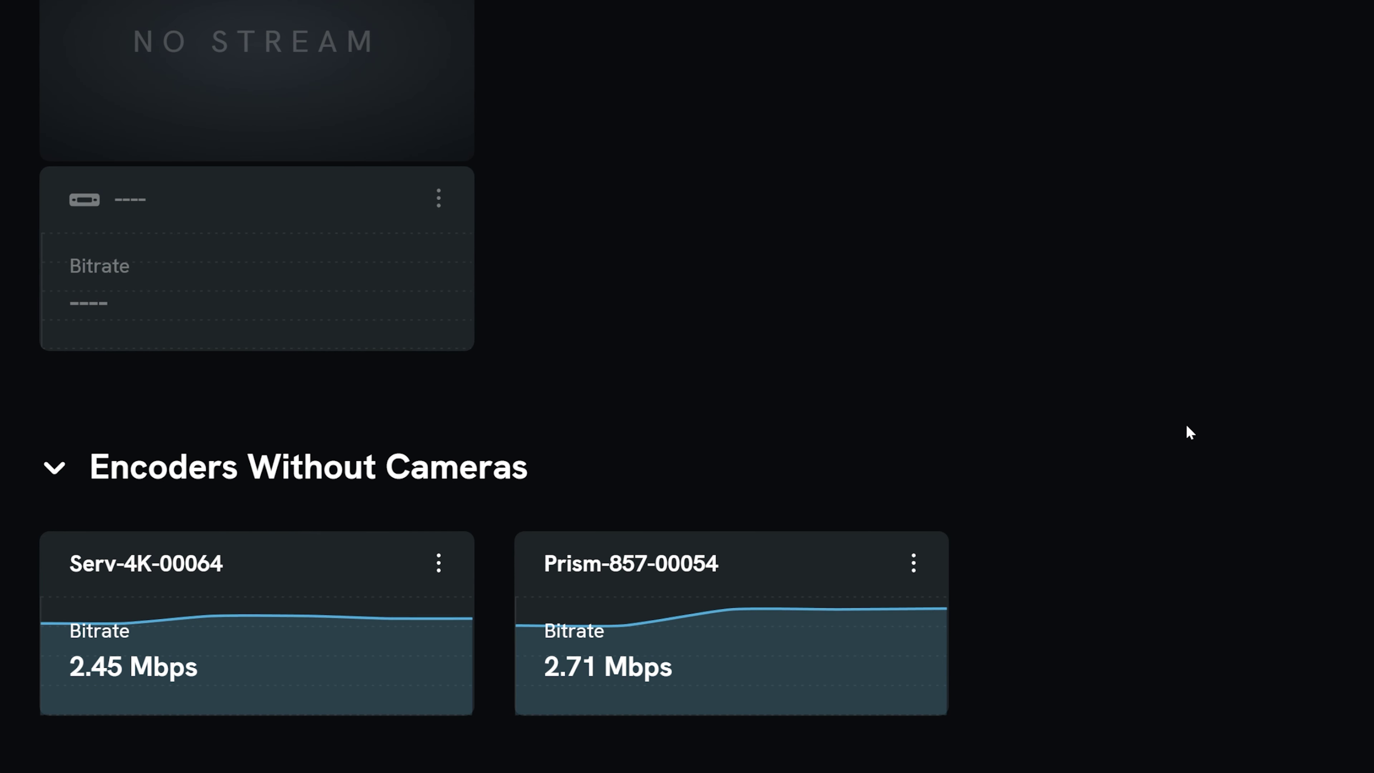
pyautogui.click(440, 569)
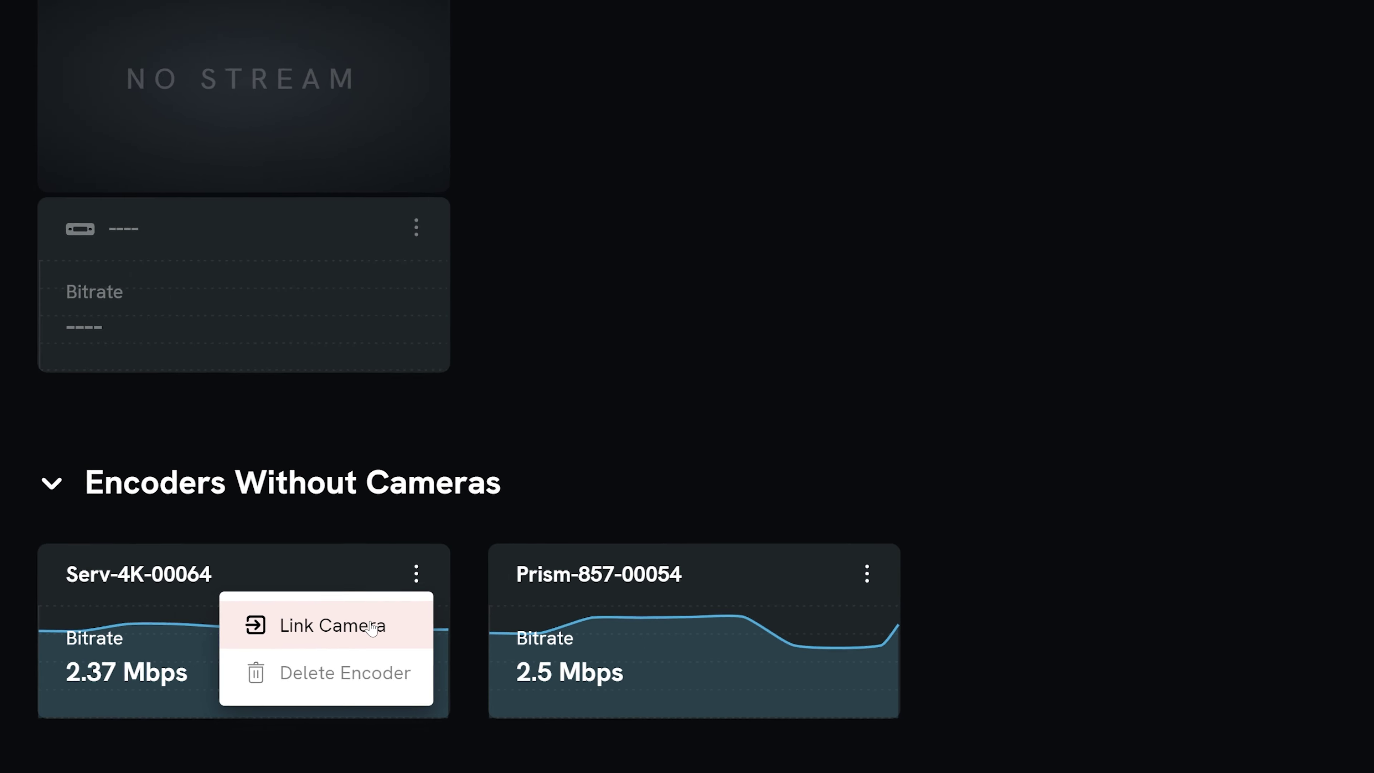
# Link the unassigned Serv-4K-00064 encoder to A Cam via its Link Camera option
pyautogui.click(372, 627)
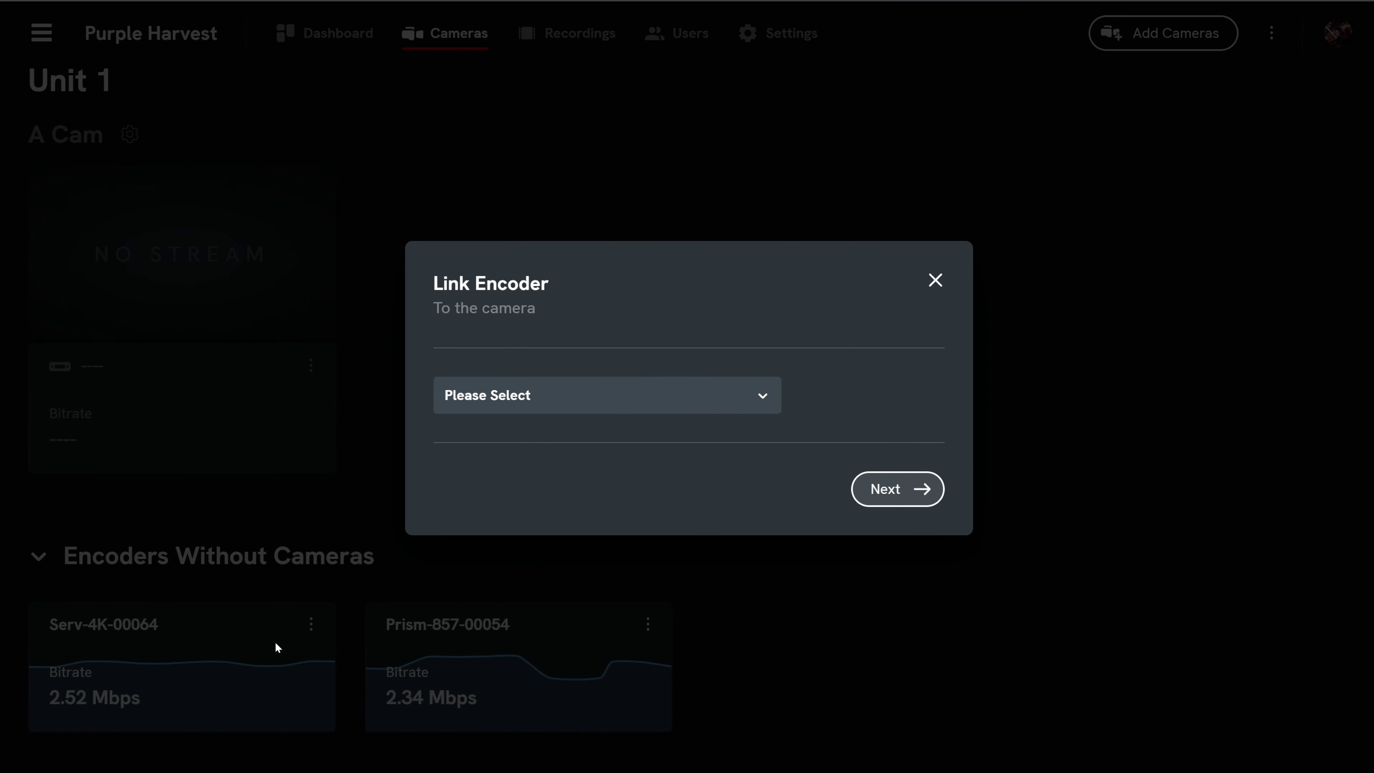
pyautogui.click(761, 396)
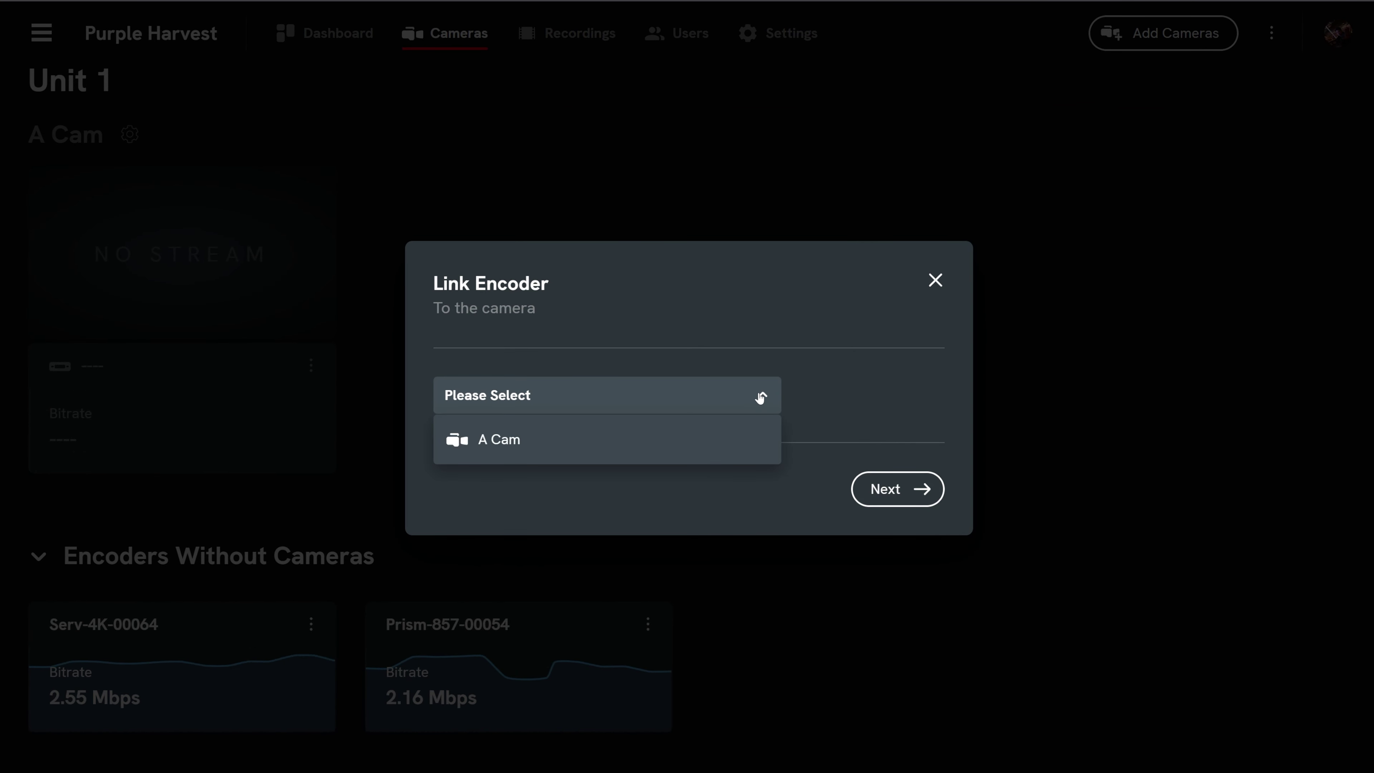
pyautogui.click(692, 440)
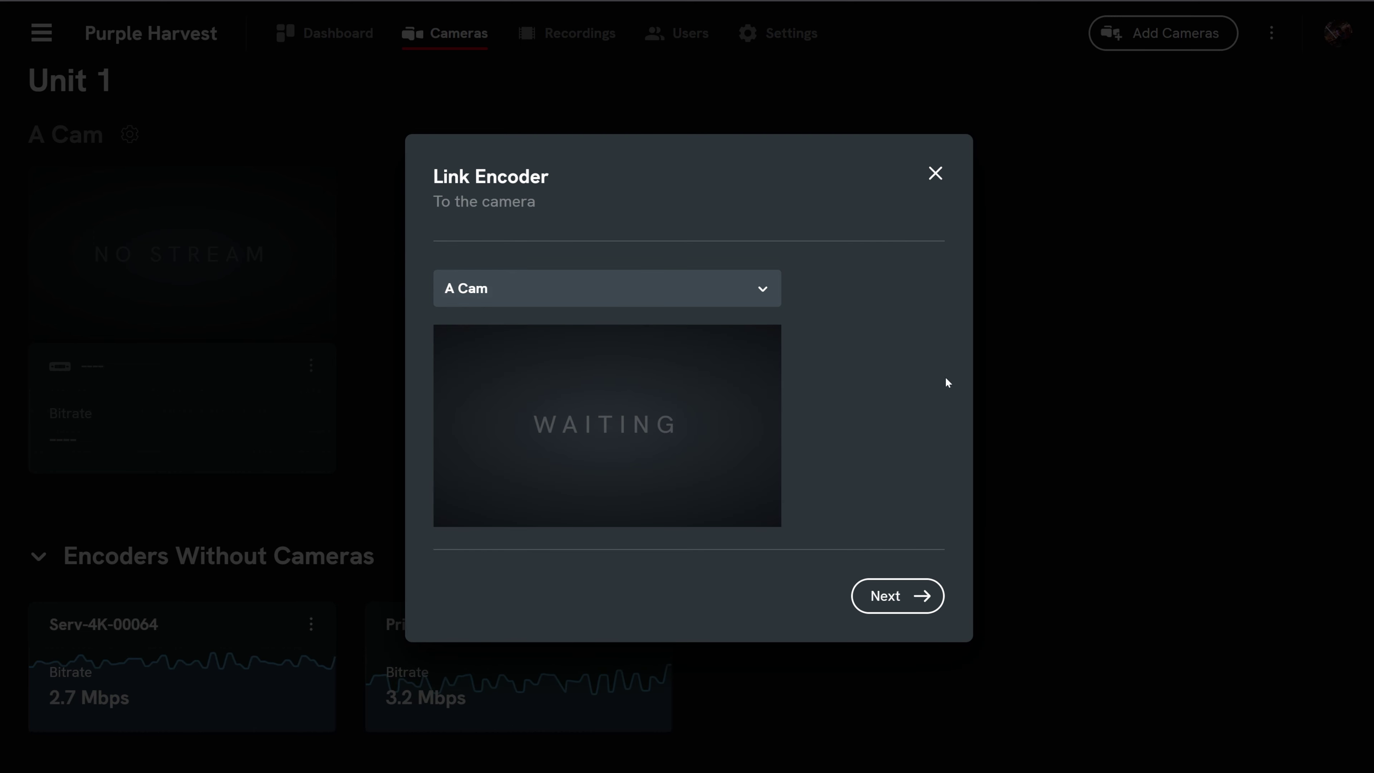
pyautogui.click(918, 607)
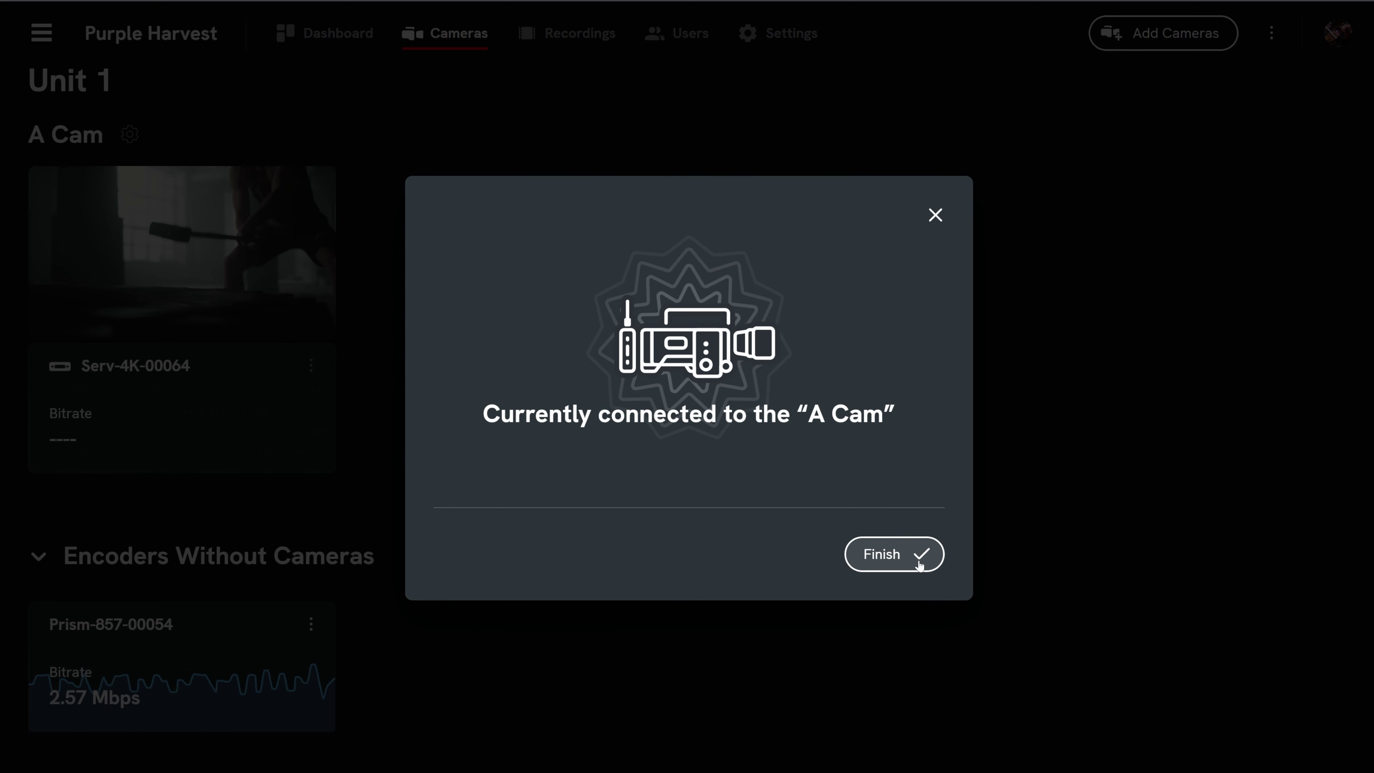